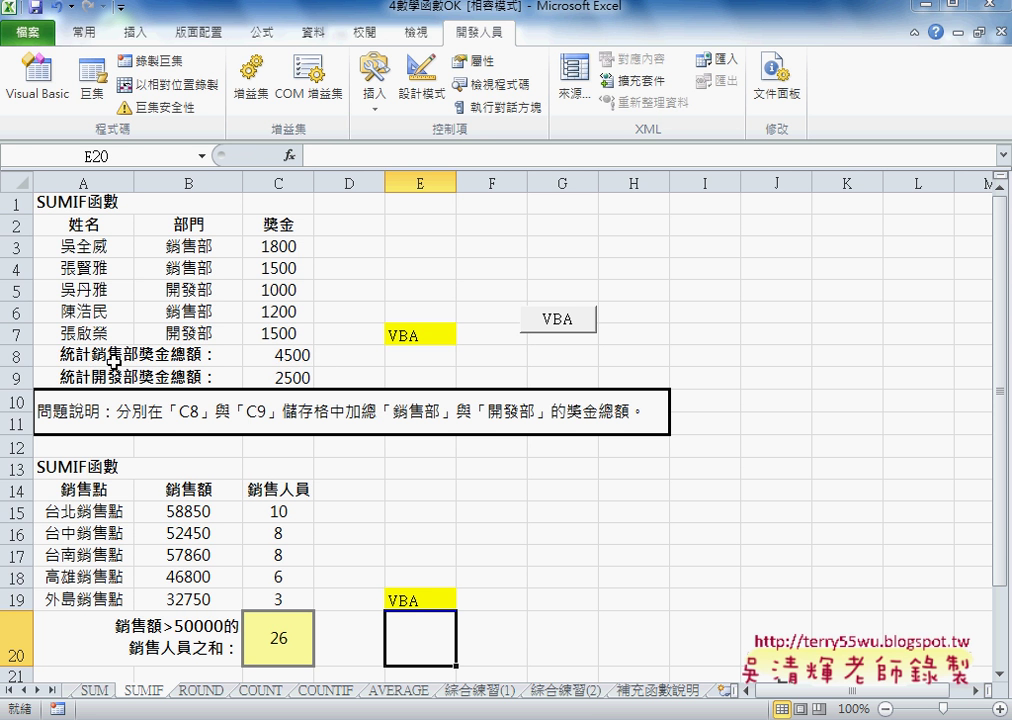
Clear the old 4500 and 2500 bonus totals from C8:C9
left_click_drag(280, 355, 295, 378)
key("Delete")
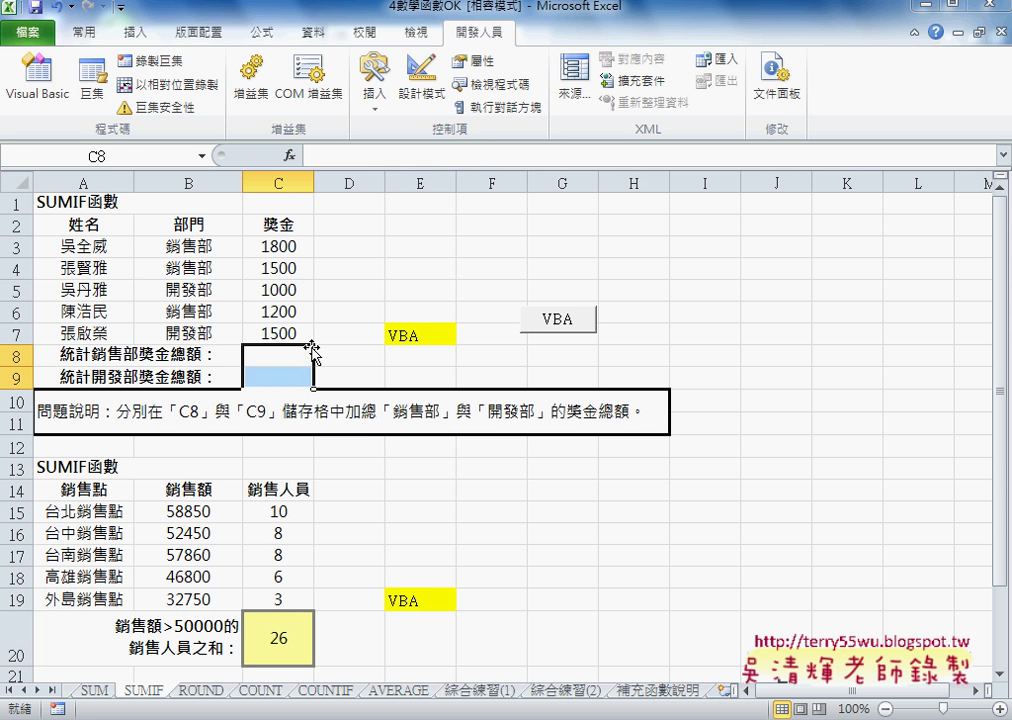
left_click(165, 355)
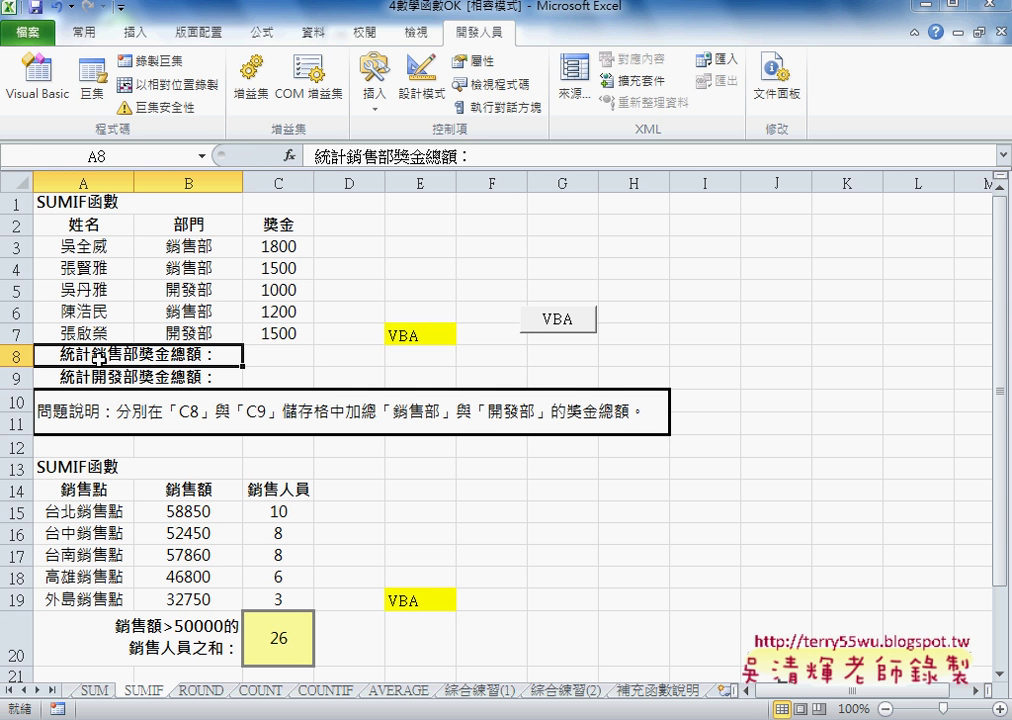
Review the 銷售部 and 開發部 department entries in B3:B7, ending on empty cell C8
left_click(180, 250)
left_click(186, 268)
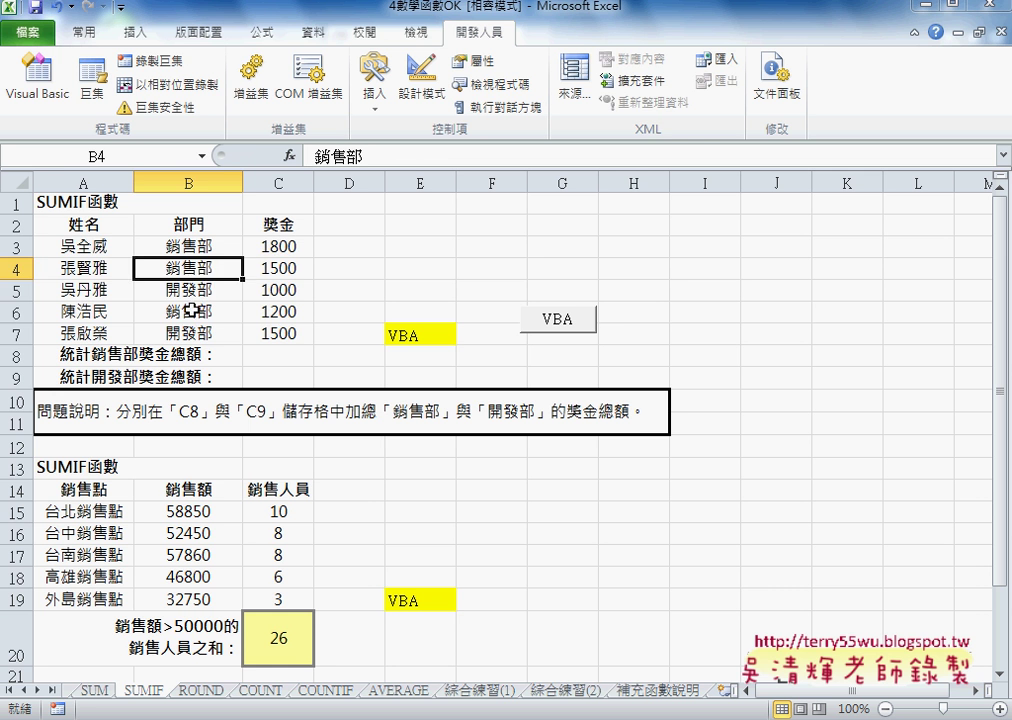
left_click(190, 310)
left_click(276, 356)
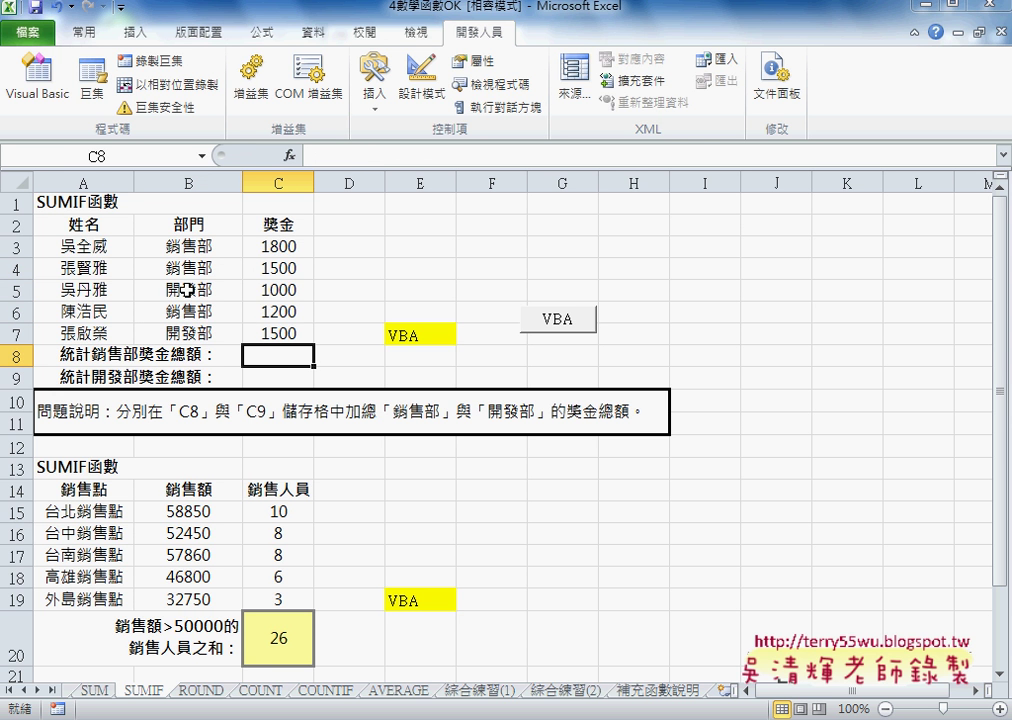
left_click(190, 290)
left_click(197, 334)
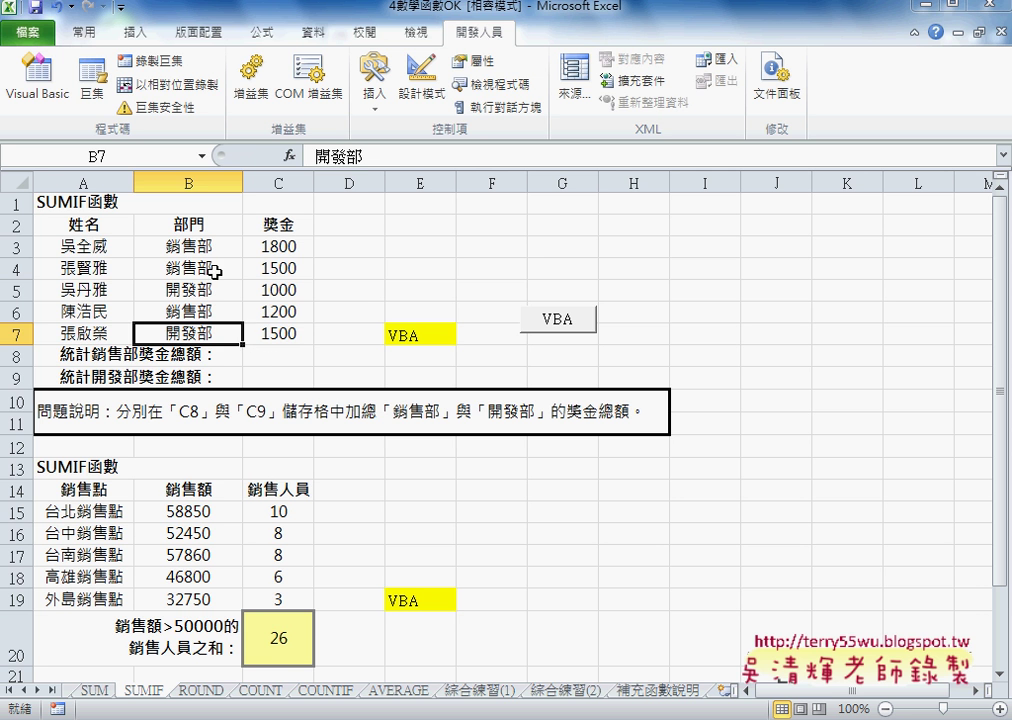
left_click(298, 361)
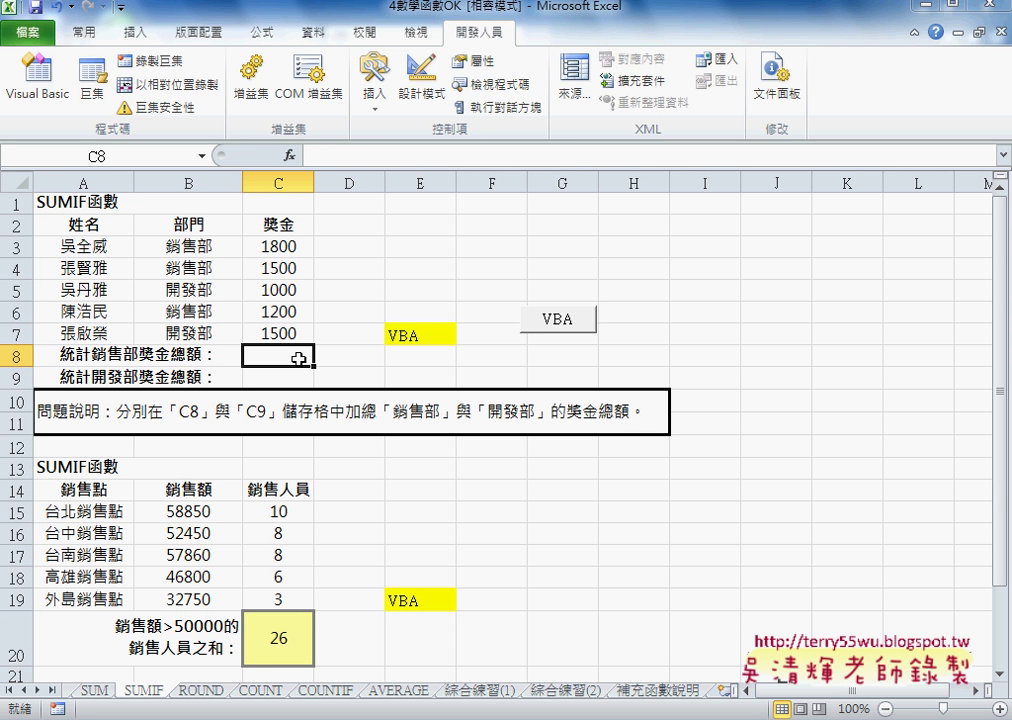
Insert SUMIF into C8 from the 數學與三角函數 (Math & Trig) category, opening its argument box
left_click(289, 155)
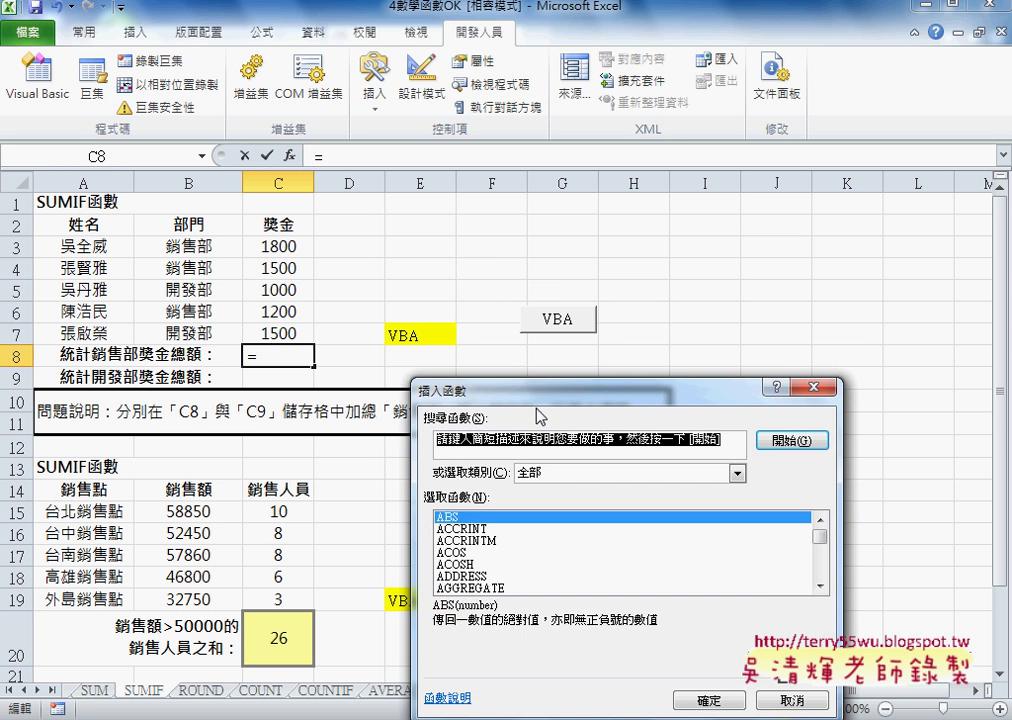
left_click_drag(537, 400, 420, 235)
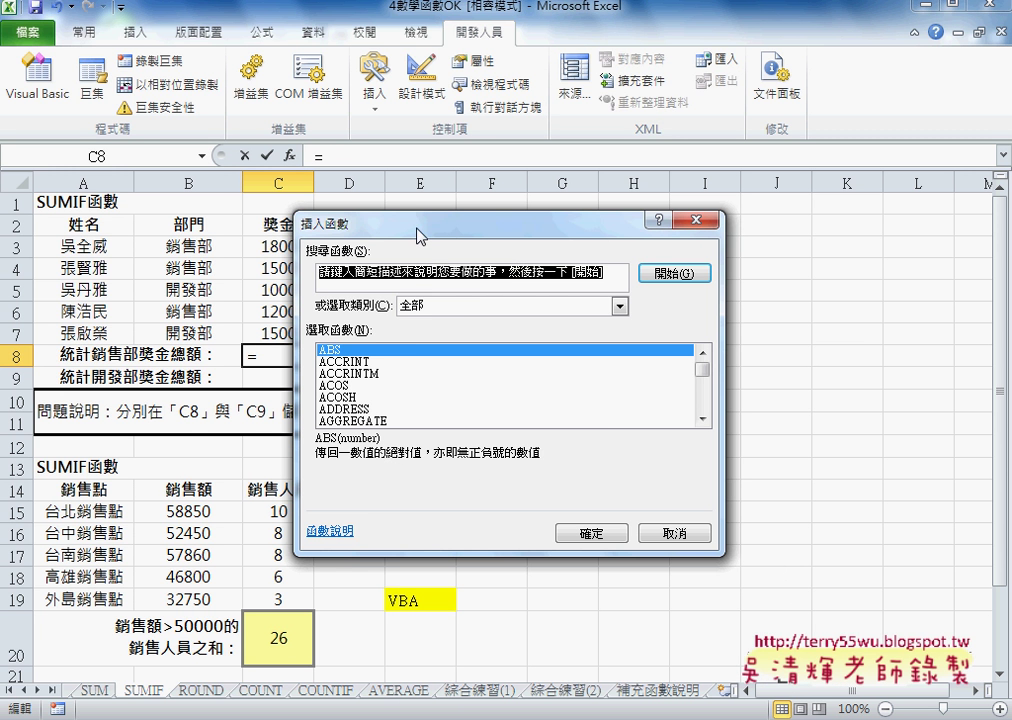
left_click(464, 314)
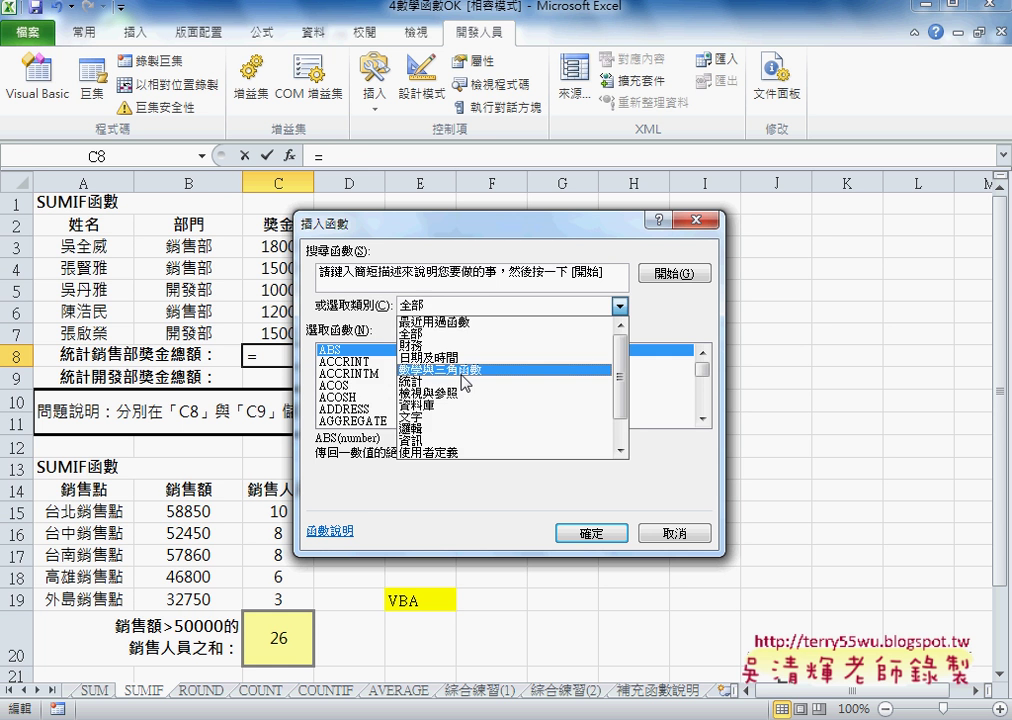
left_click(462, 372)
left_click_drag(706, 368, 707, 400)
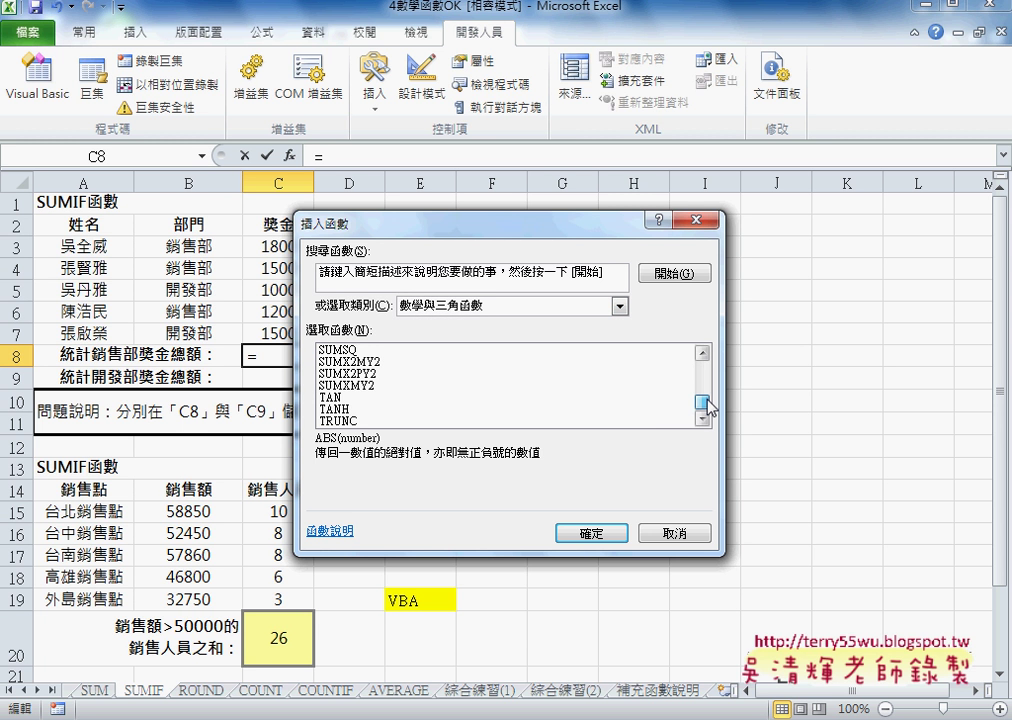
left_click(703, 352)
triple_click(703, 352)
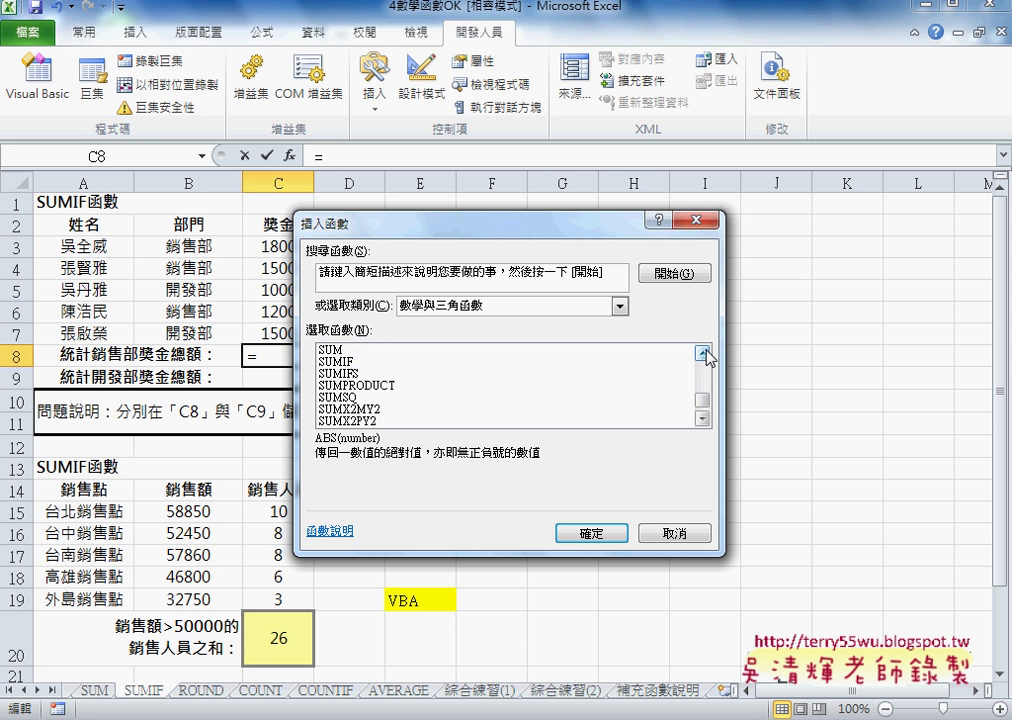
left_click(338, 361)
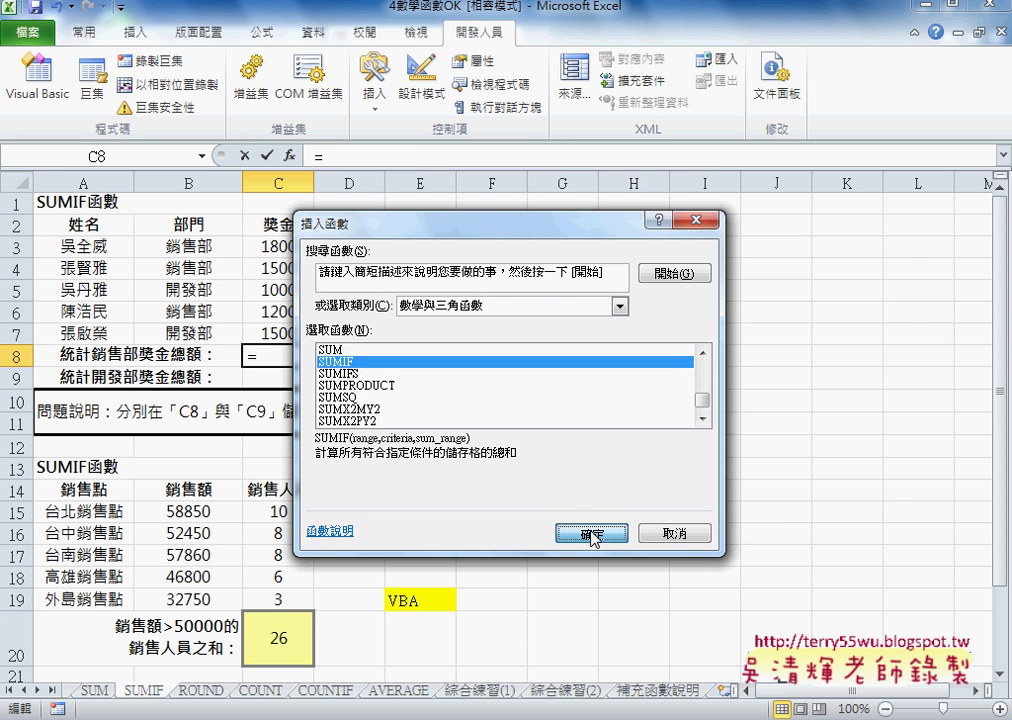
left_click(592, 533)
left_click_drag(480, 279, 610, 274)
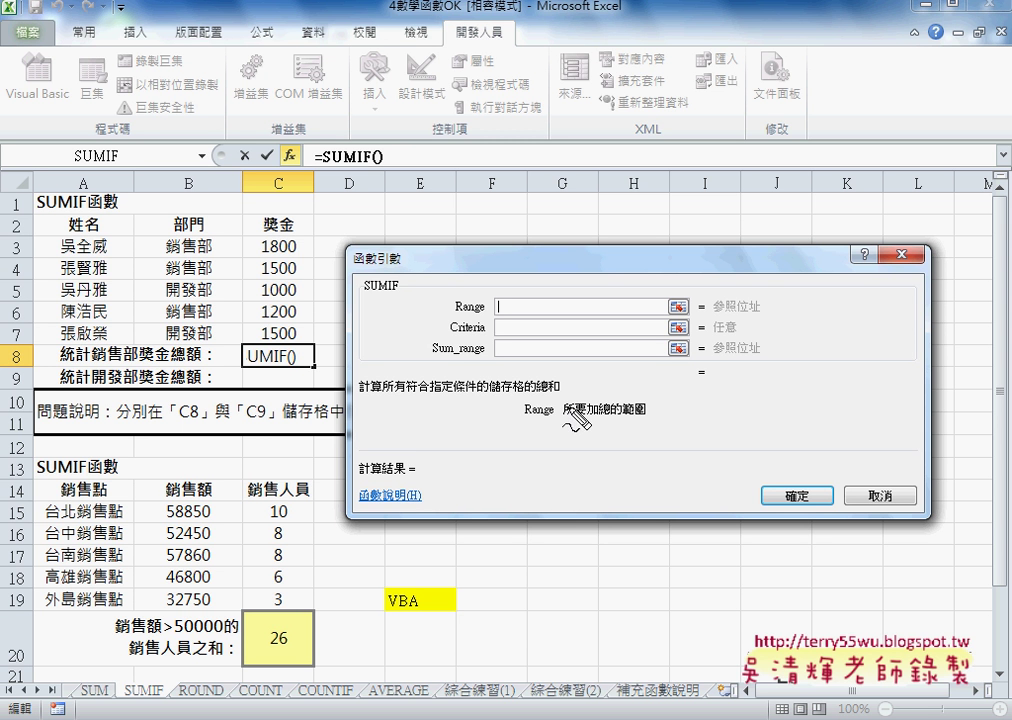
Set SUMIF Range B3:B7, Criteria B3, Sum_range C3:C7 so C8 shows 4500
mouse_move(567, 420)
left_mouse_down()
mouse_move(646, 419)
mouse_move(565, 424)
mouse_move(601, 428)
mouse_move(593, 426)
left_mouse_up()
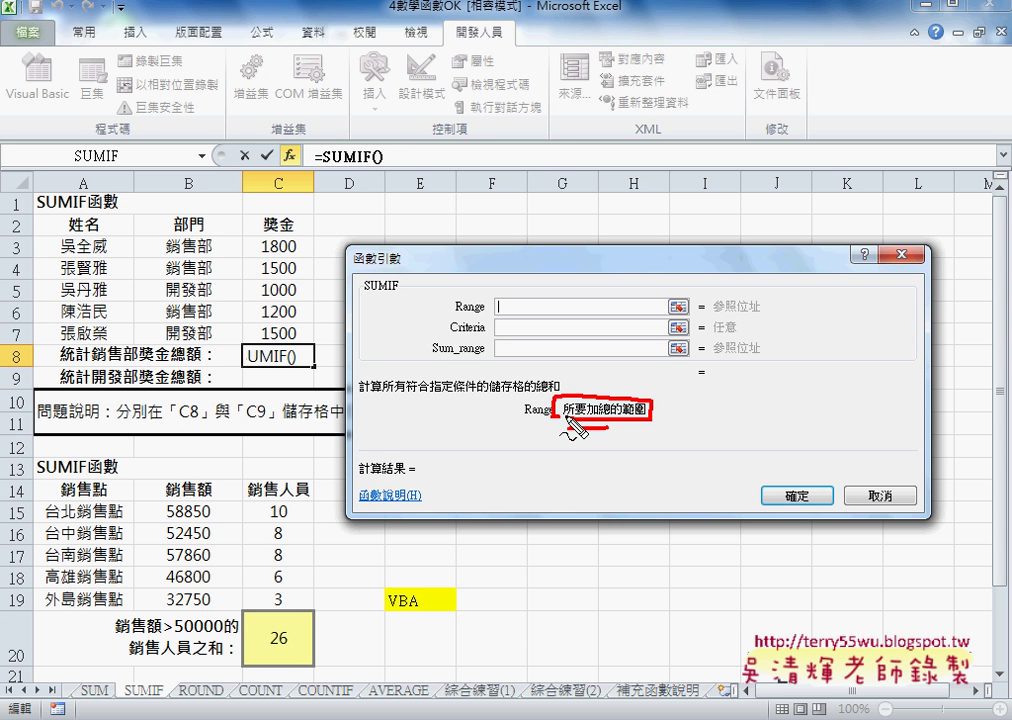
left_click_drag(567, 427, 597, 428)
mouse_move(163, 237)
left_mouse_down()
mouse_move(205, 235)
mouse_move(172, 238)
left_mouse_up()
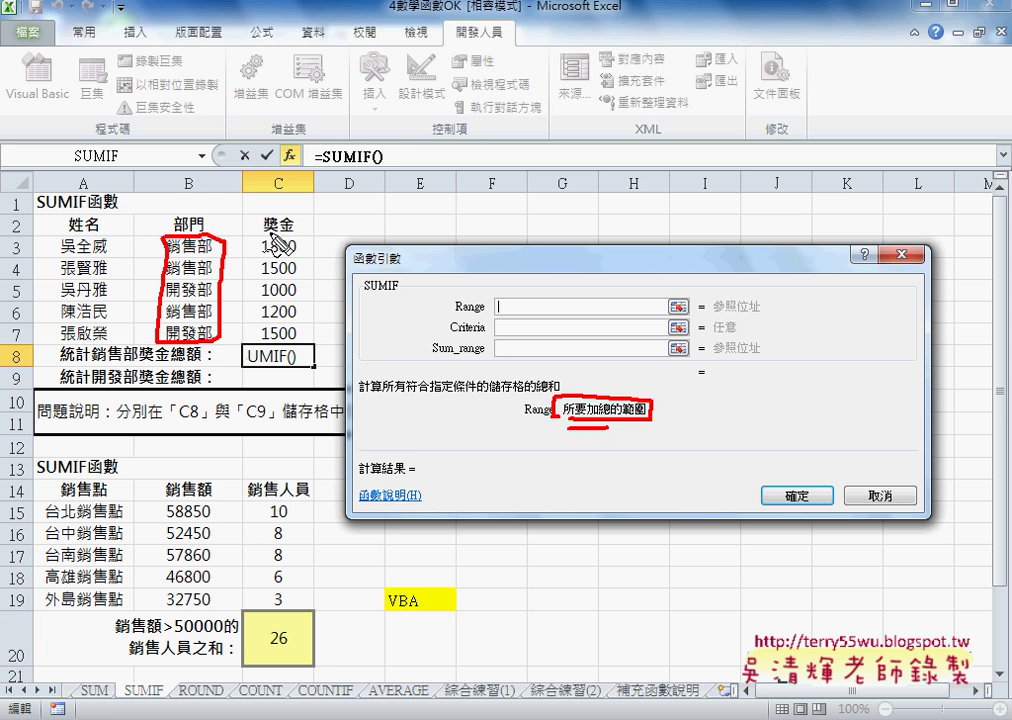
key("Escape")
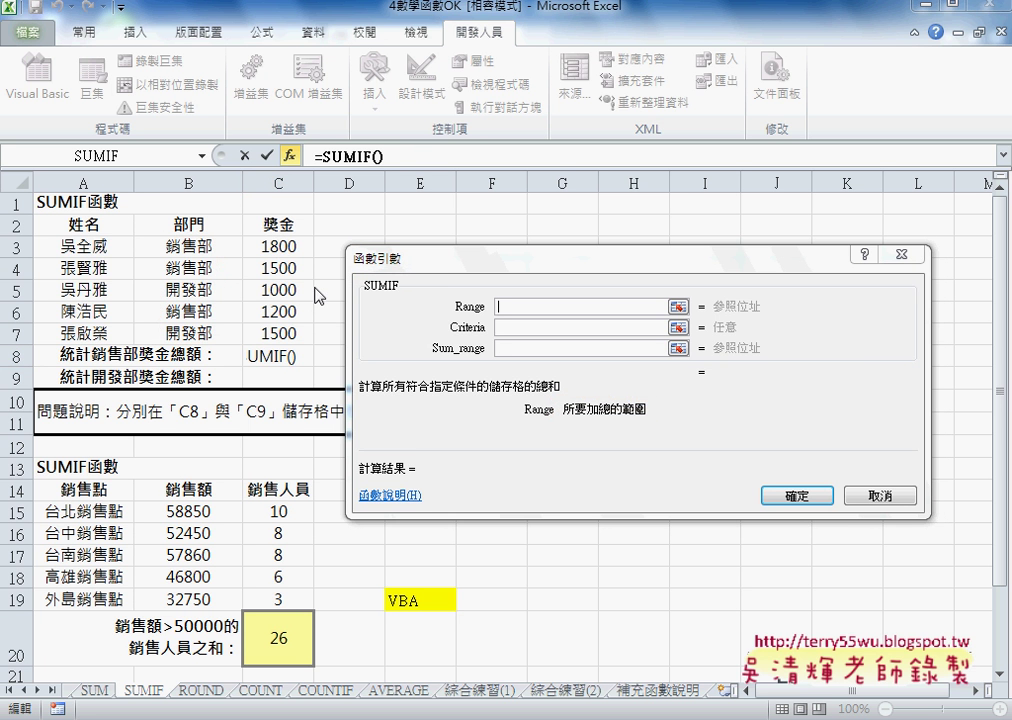
left_click_drag(203, 245, 203, 332)
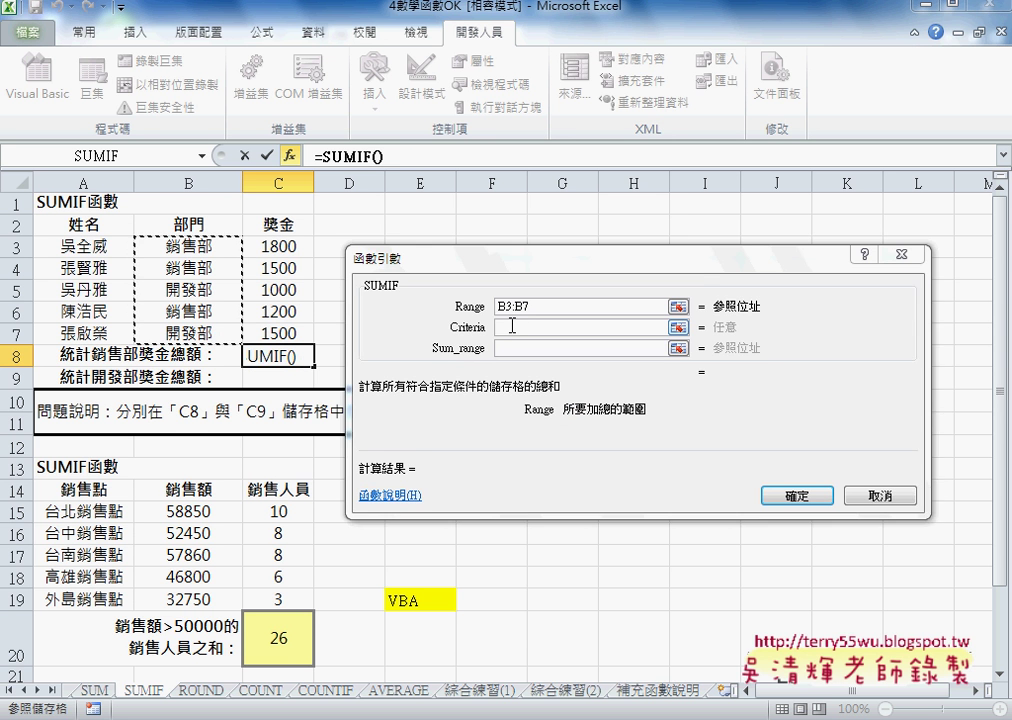
left_click(512, 326)
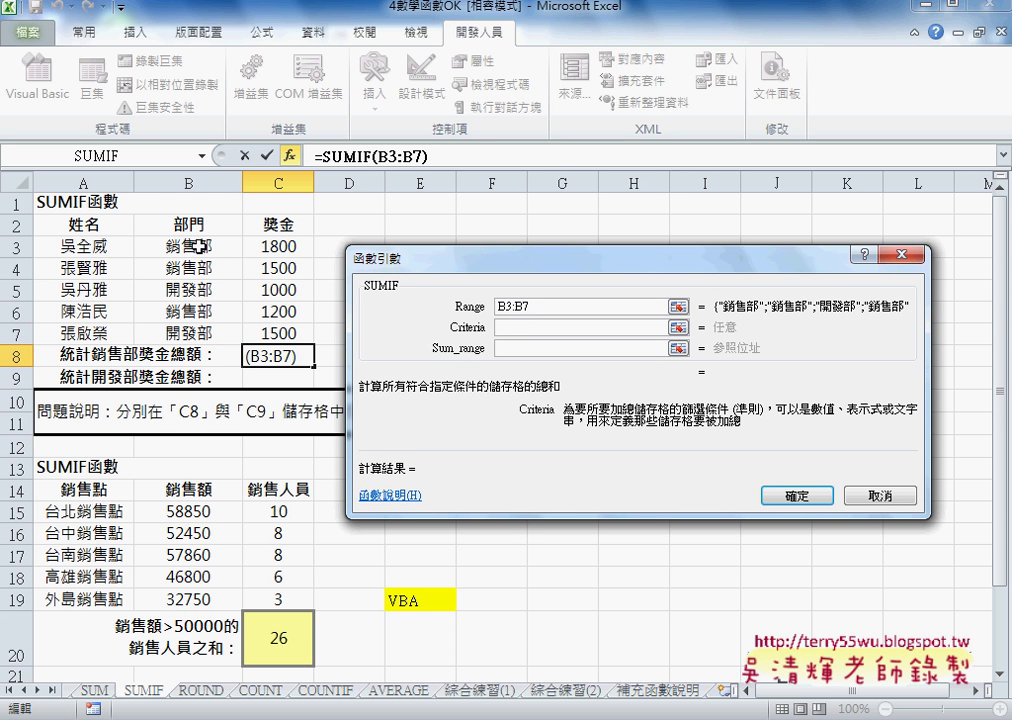
left_click(201, 249)
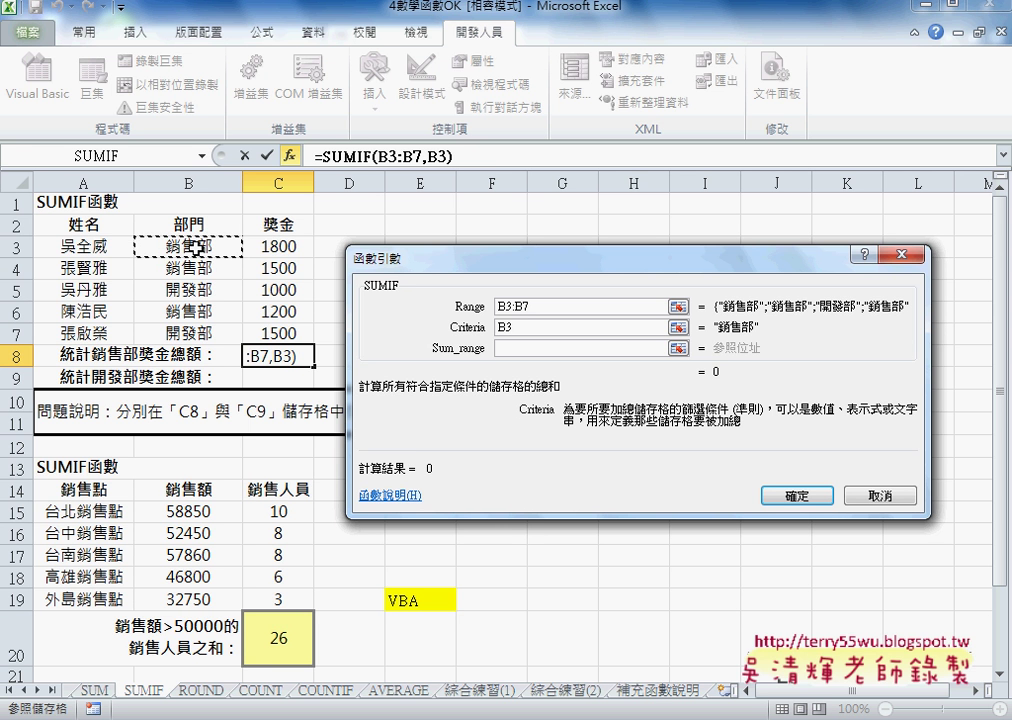
left_click(508, 348)
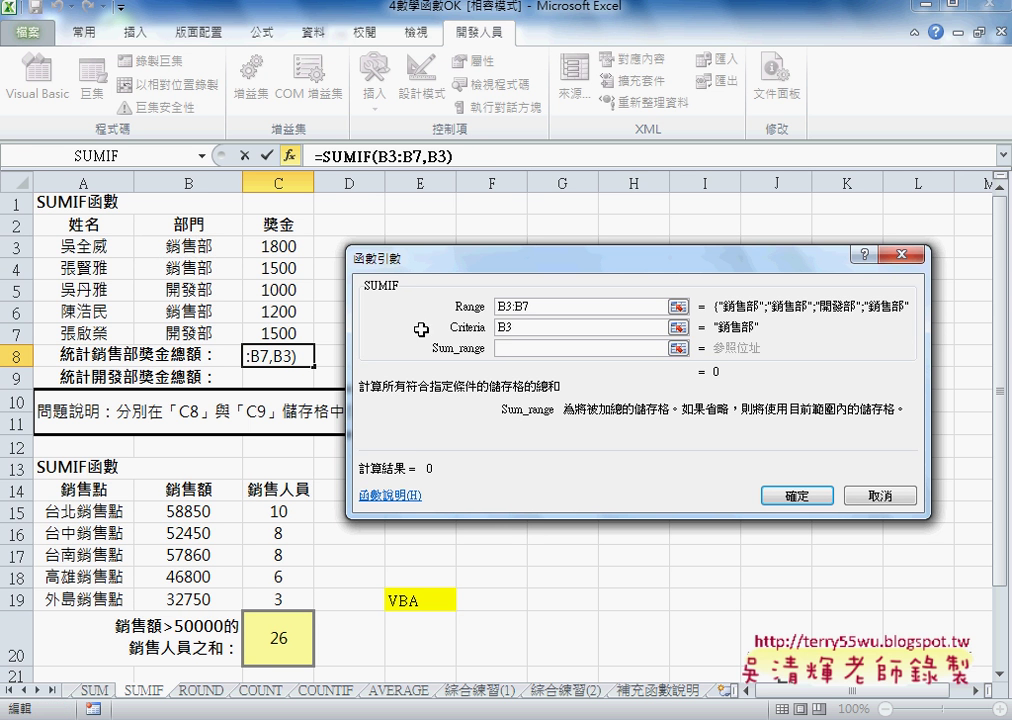
left_click_drag(275, 249, 278, 333)
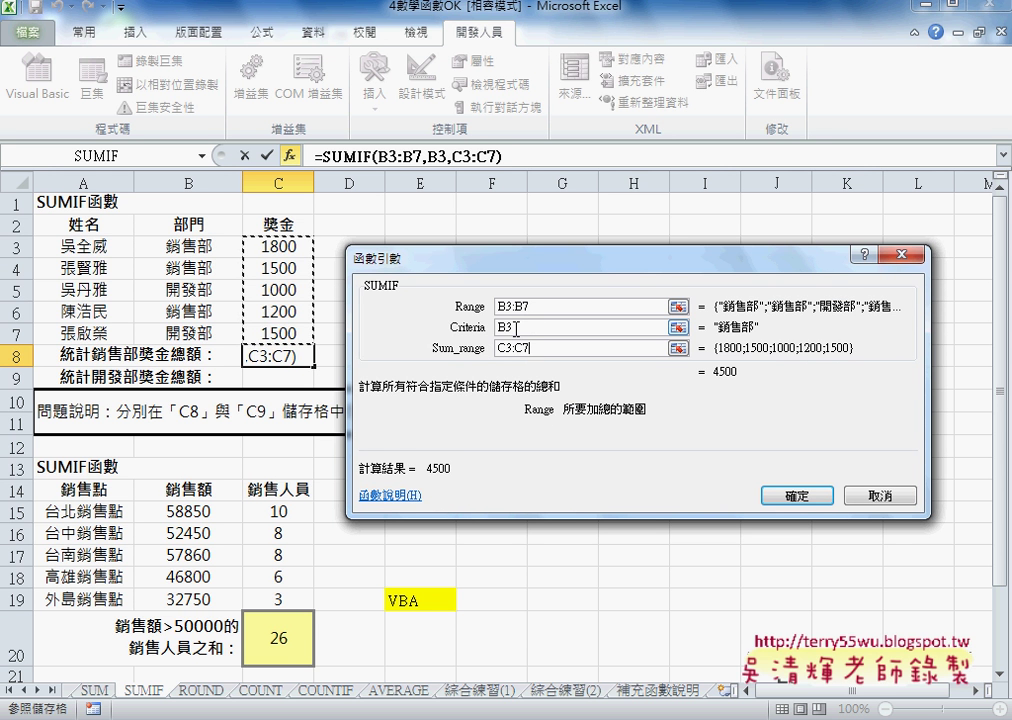
left_click(800, 496)
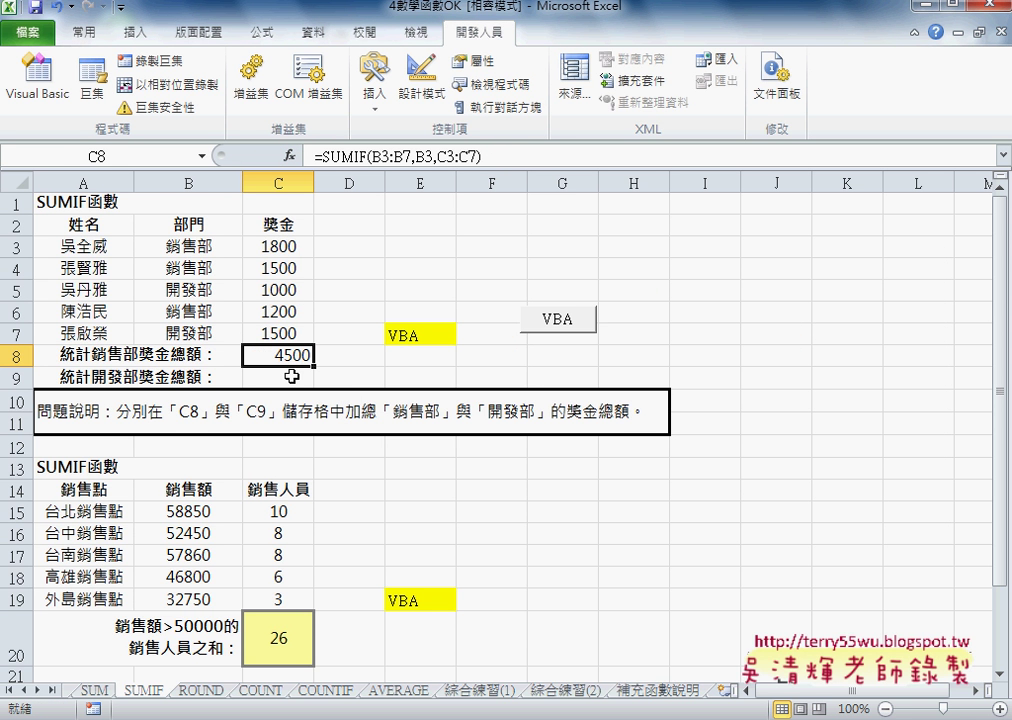
Copy C8's SUMIF formula text from the formula bar and paste it into C9
left_click_drag(314, 156, 482, 156)
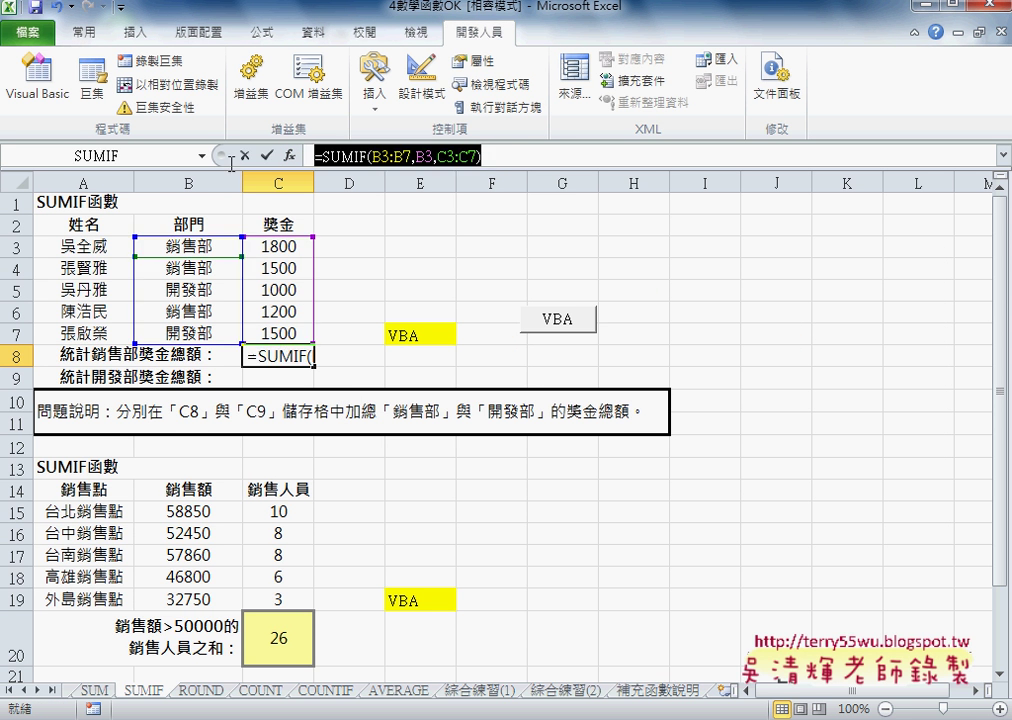
right_click(385, 157)
left_click(415, 195)
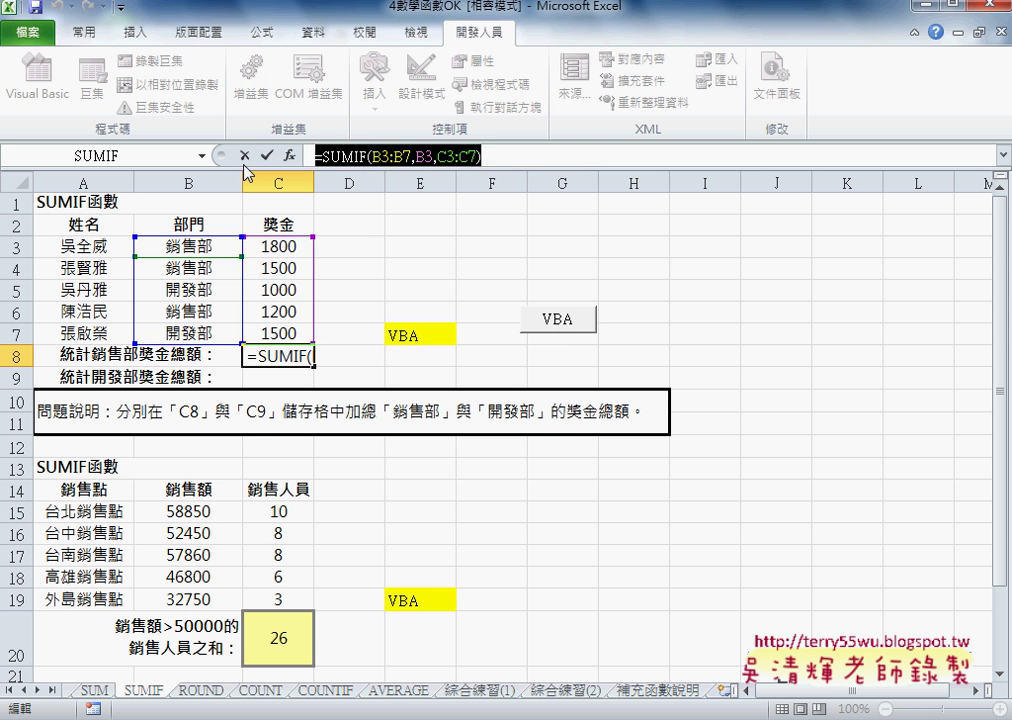
key("Escape")
key("Down")
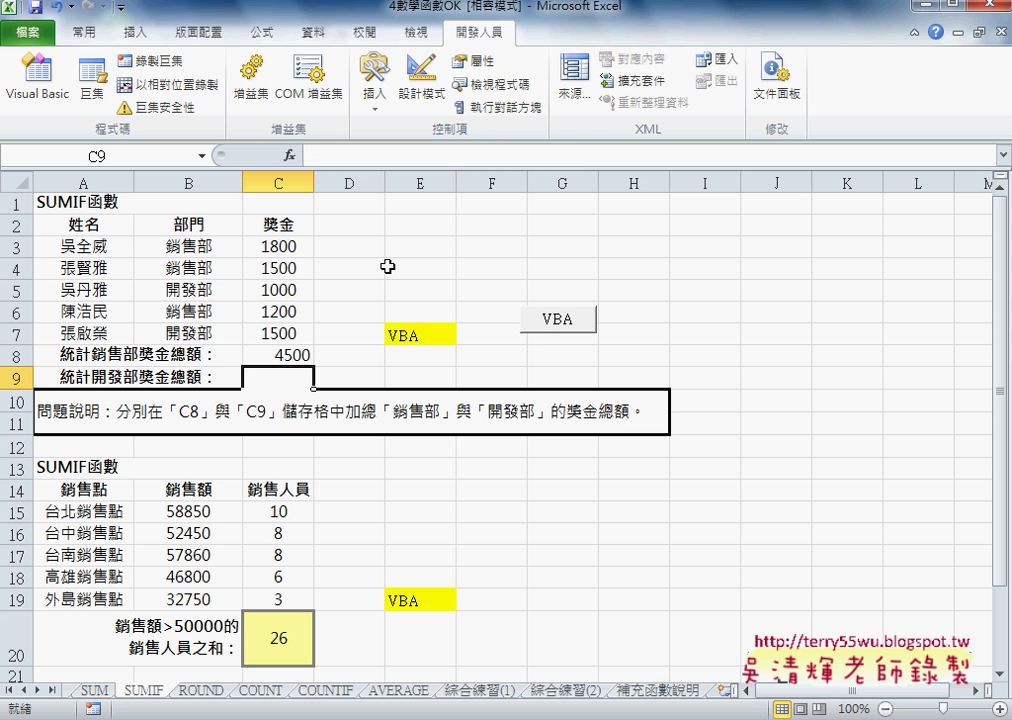
left_click(353, 157)
right_click(353, 157)
left_click(395, 219)
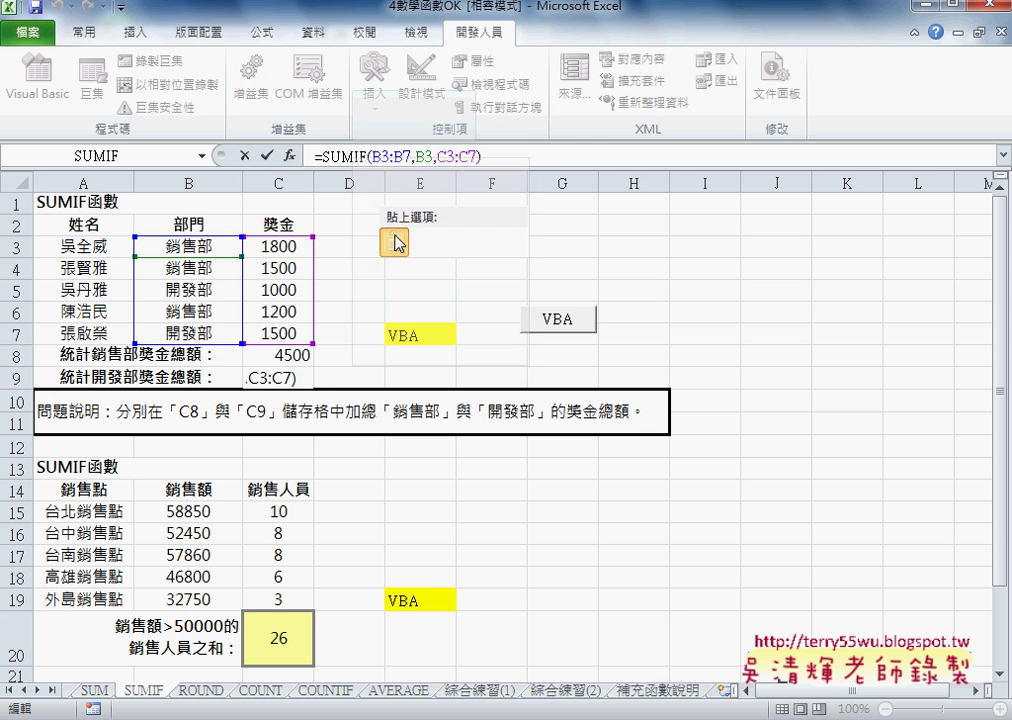
left_click(423, 157)
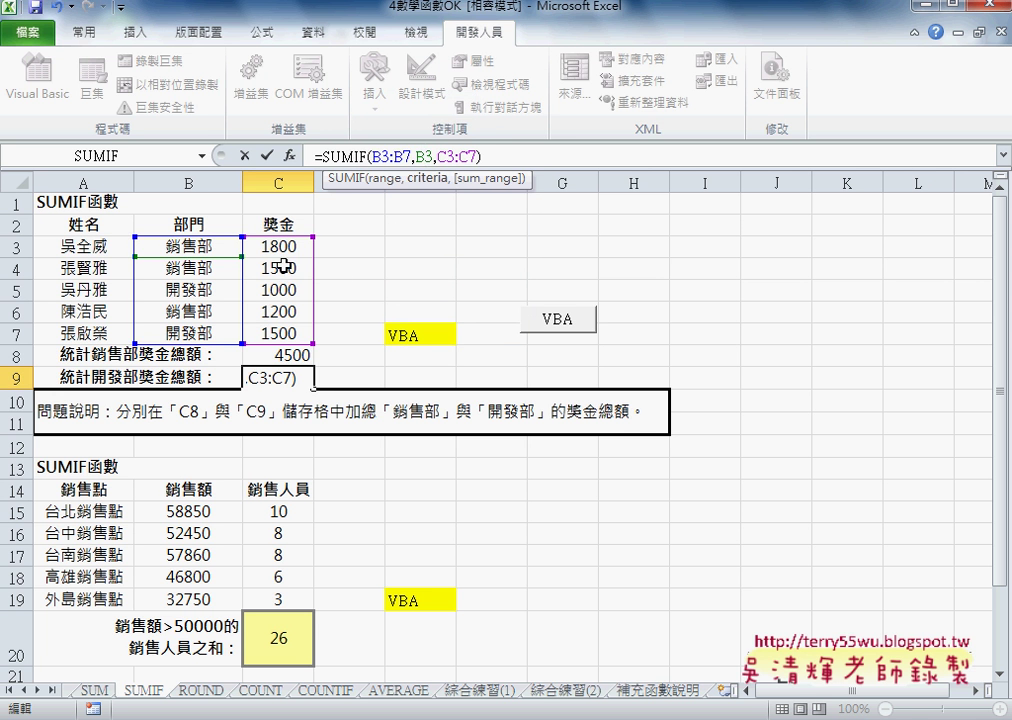
left_click(210, 290)
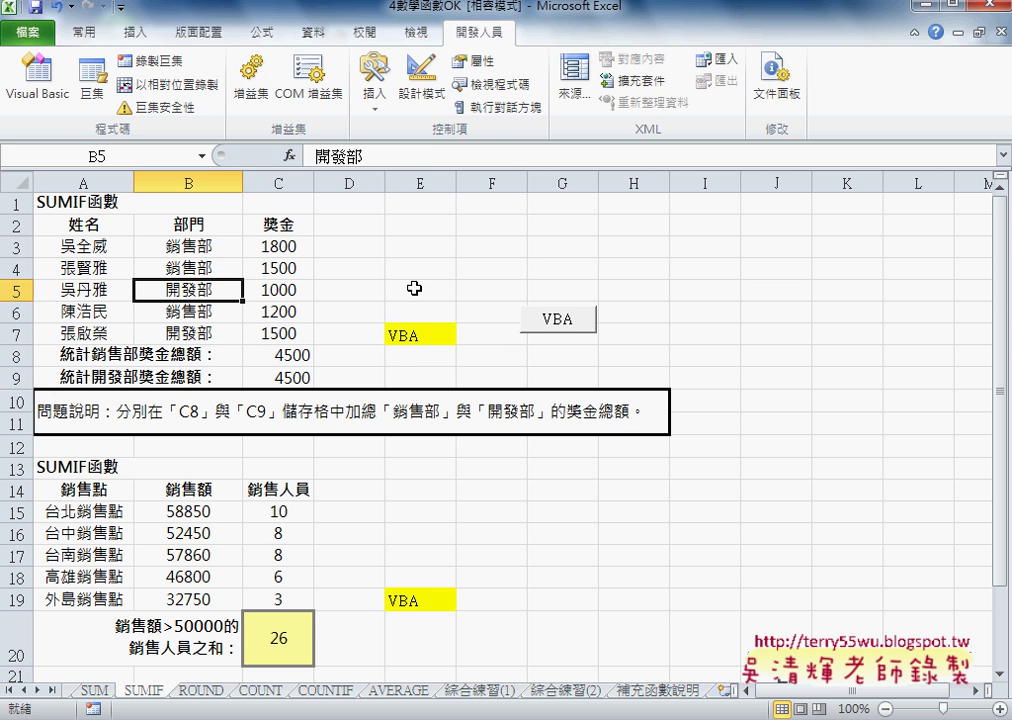
Change C9's SUMIF criterion from B3 to B5, giving the 開發部 total 2500
left_click(298, 378)
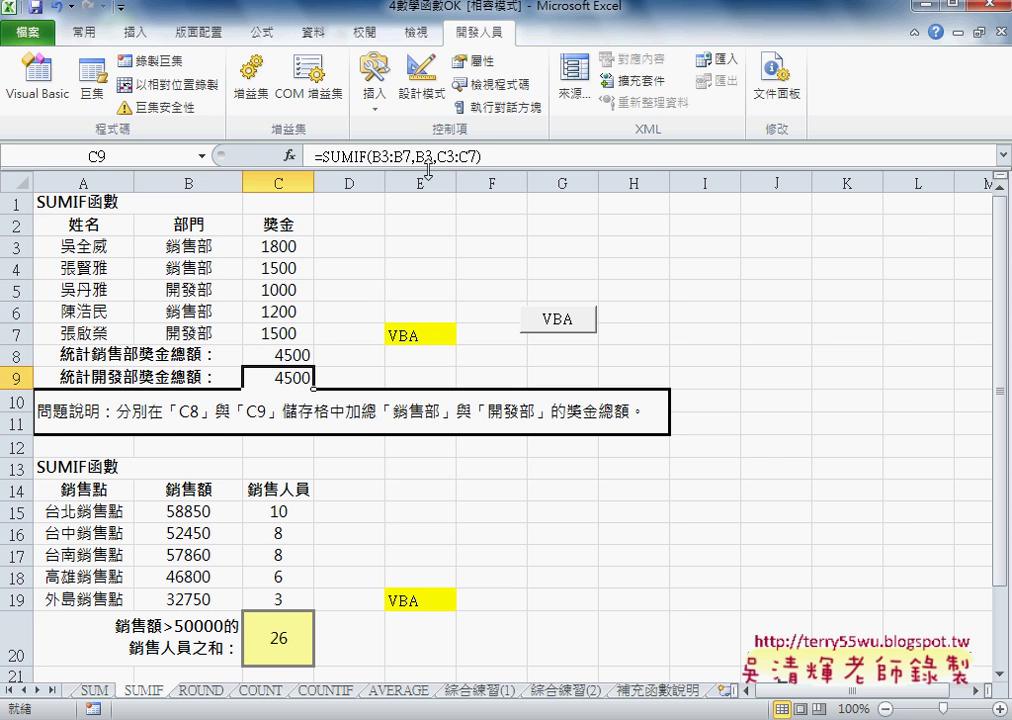
left_click(289, 156)
left_click(497, 330)
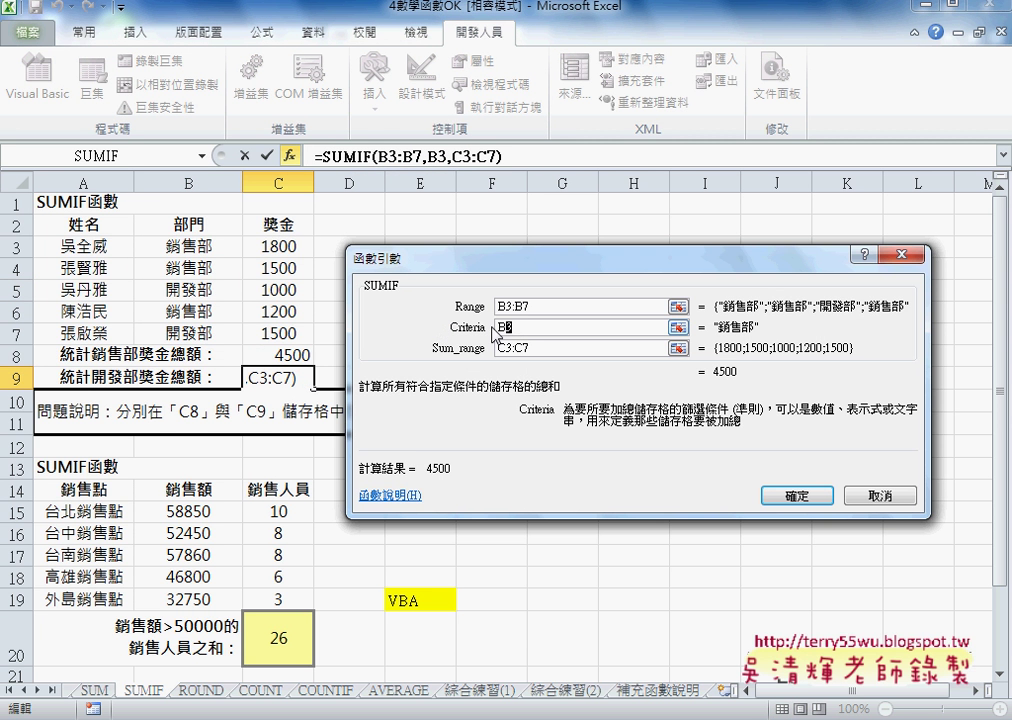
double_click(500, 328)
left_click(204, 290)
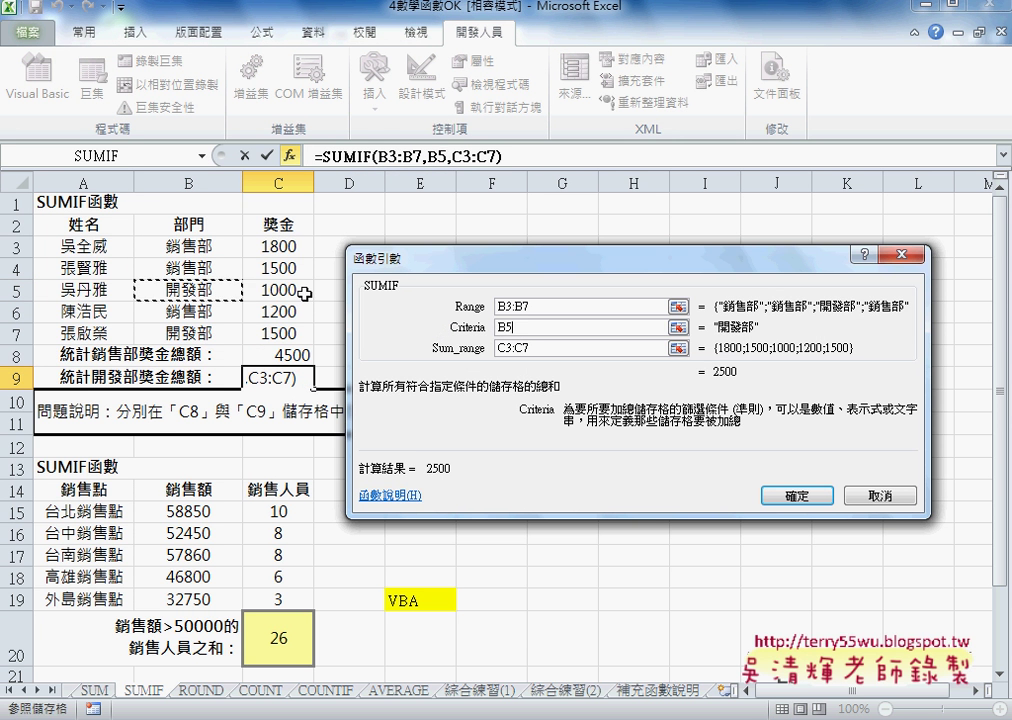
left_click(797, 495)
left_click(291, 356)
left_click(288, 375)
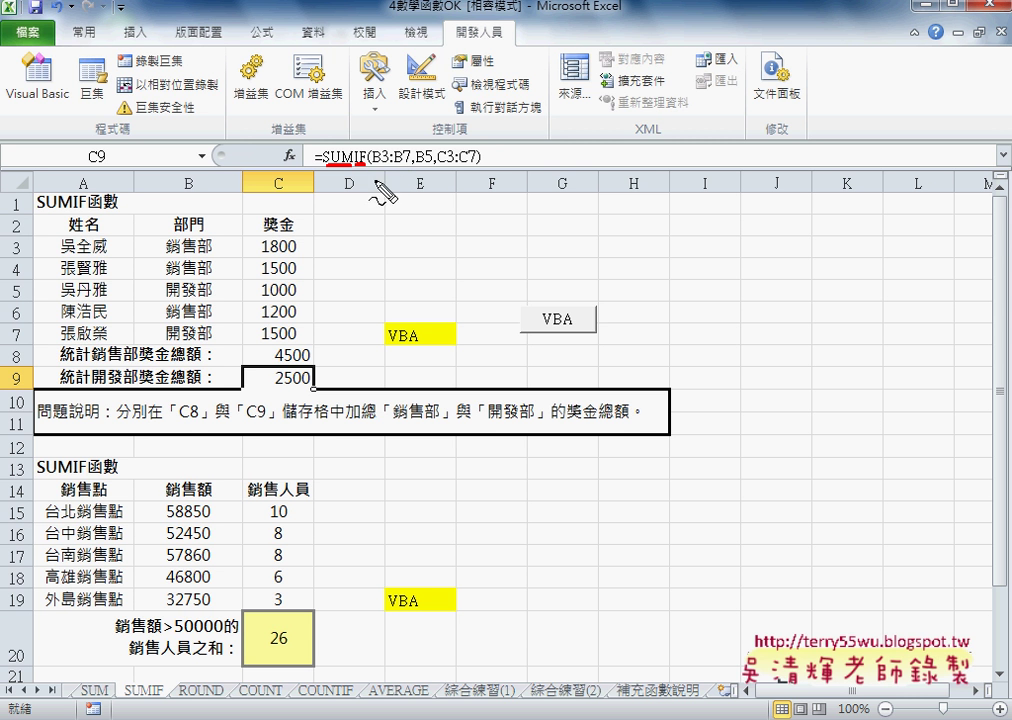
left_click_drag(379, 168, 472, 167)
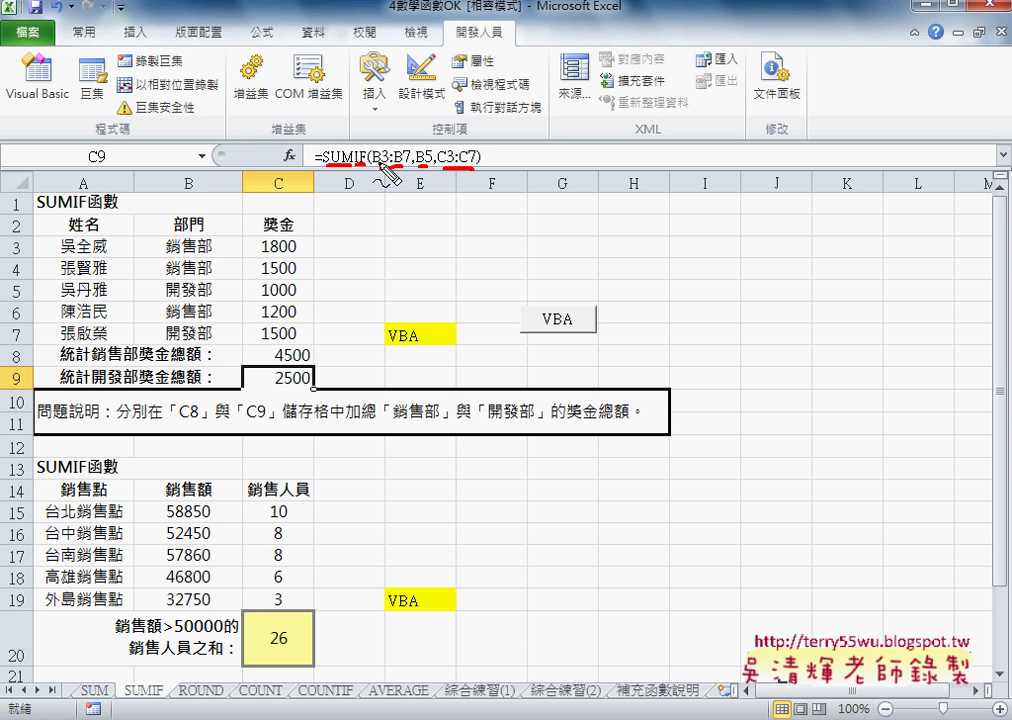
key("Escape")
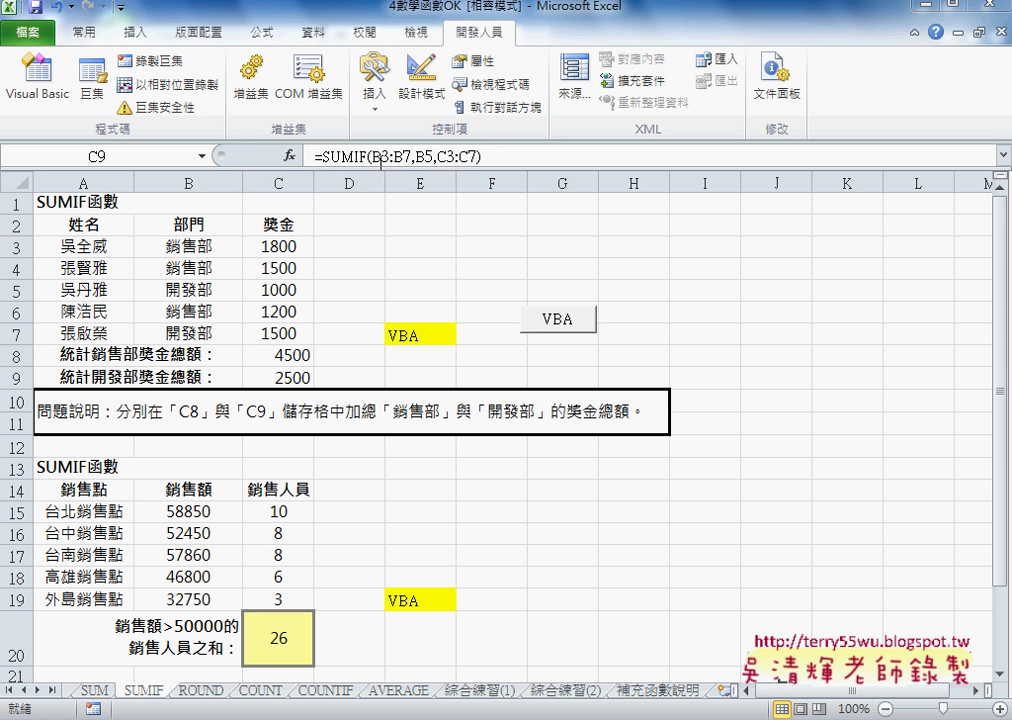
Review output cells E8:E9 and the 銷售部 data rows 3–7, including the 1800 bonus in C3
left_click(431, 355)
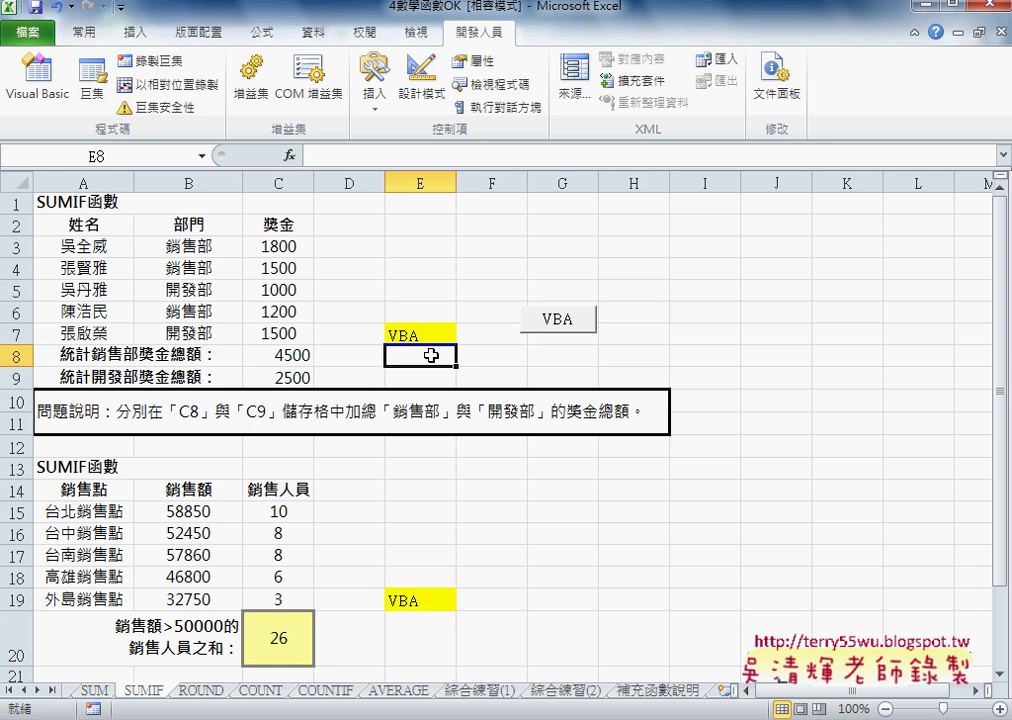
left_click_drag(433, 354, 431, 383)
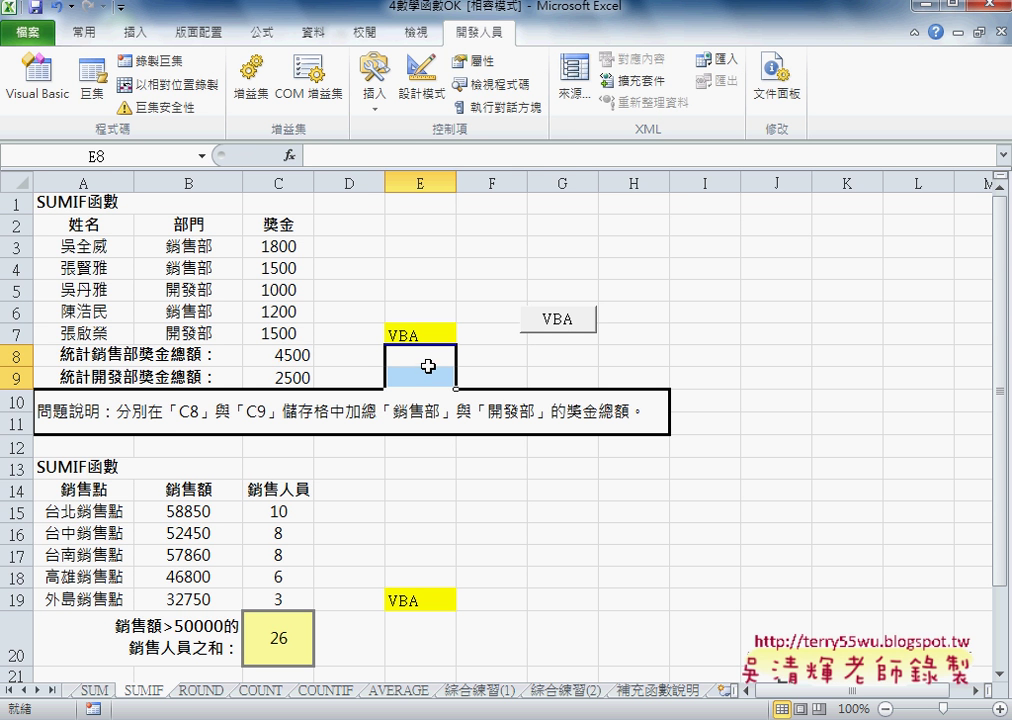
left_click(428, 362)
left_click_drag(10, 245, 14, 333)
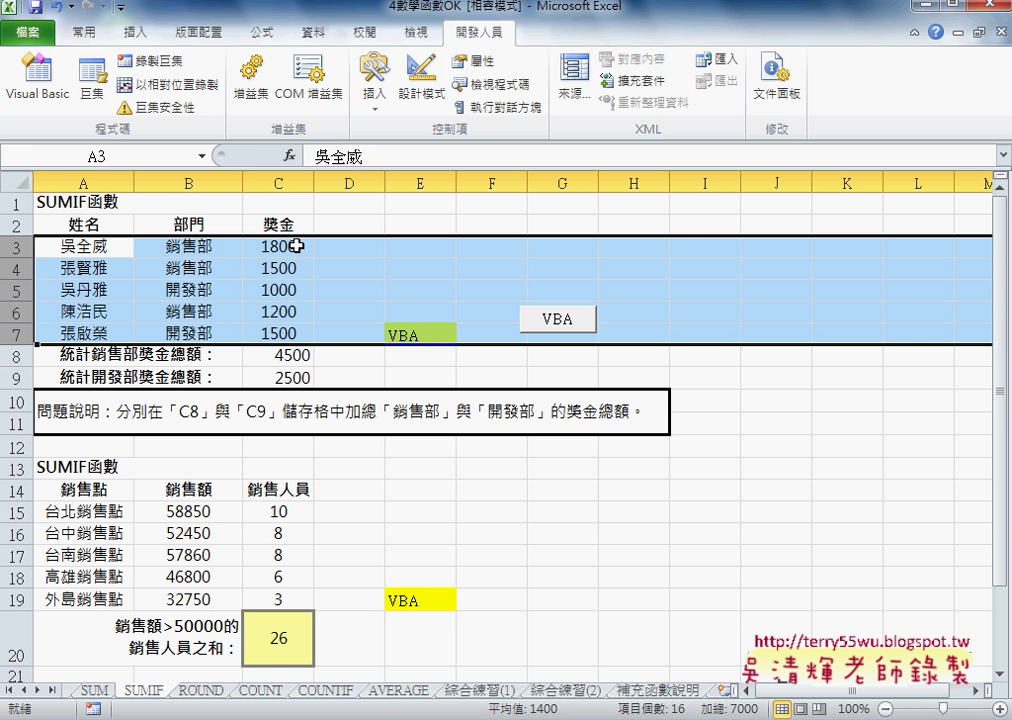
left_click(193, 256)
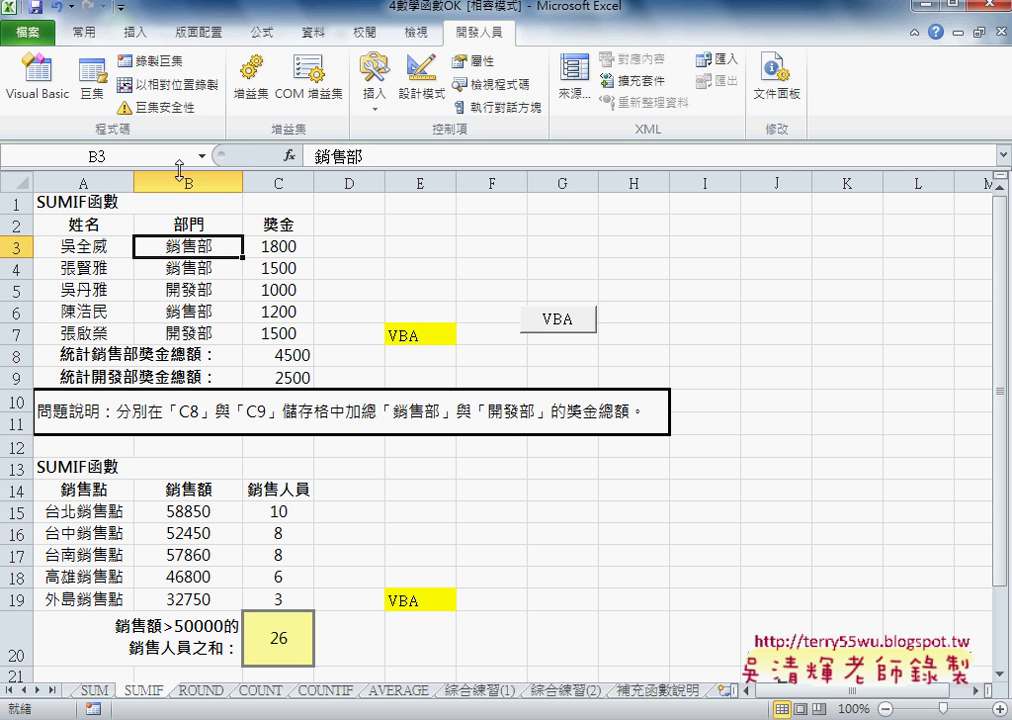
left_click(284, 253)
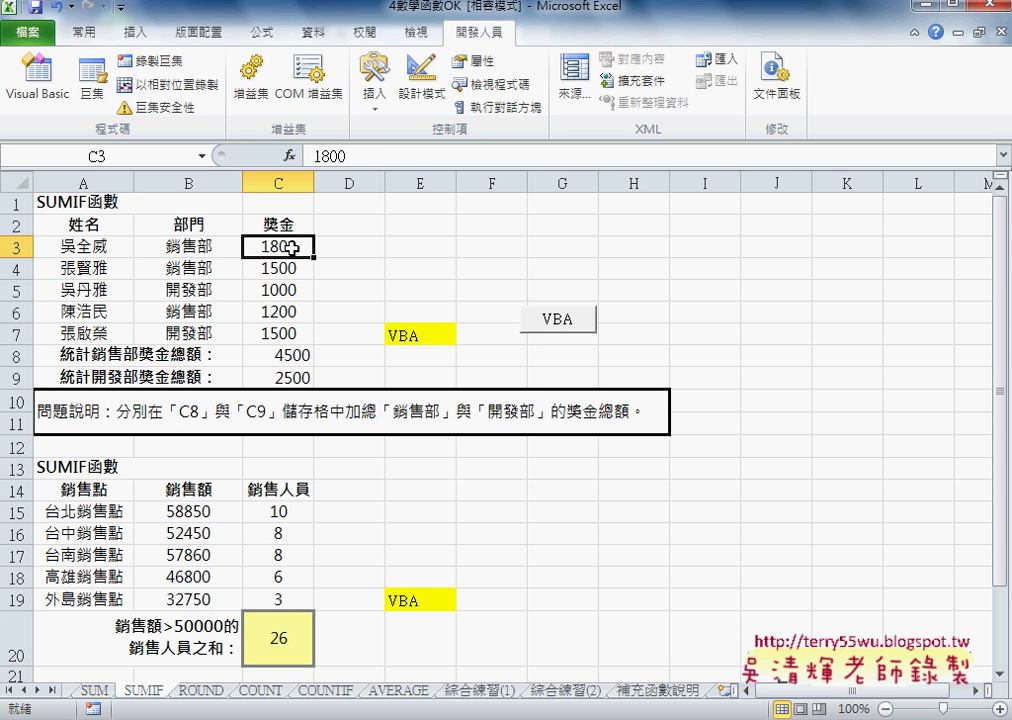
Check the 開發部 entries in B5/C5, then run the VBA macro to fill E8:E9 with 4500 and 2500
left_click(180, 292)
left_click(285, 297)
left_click(219, 291)
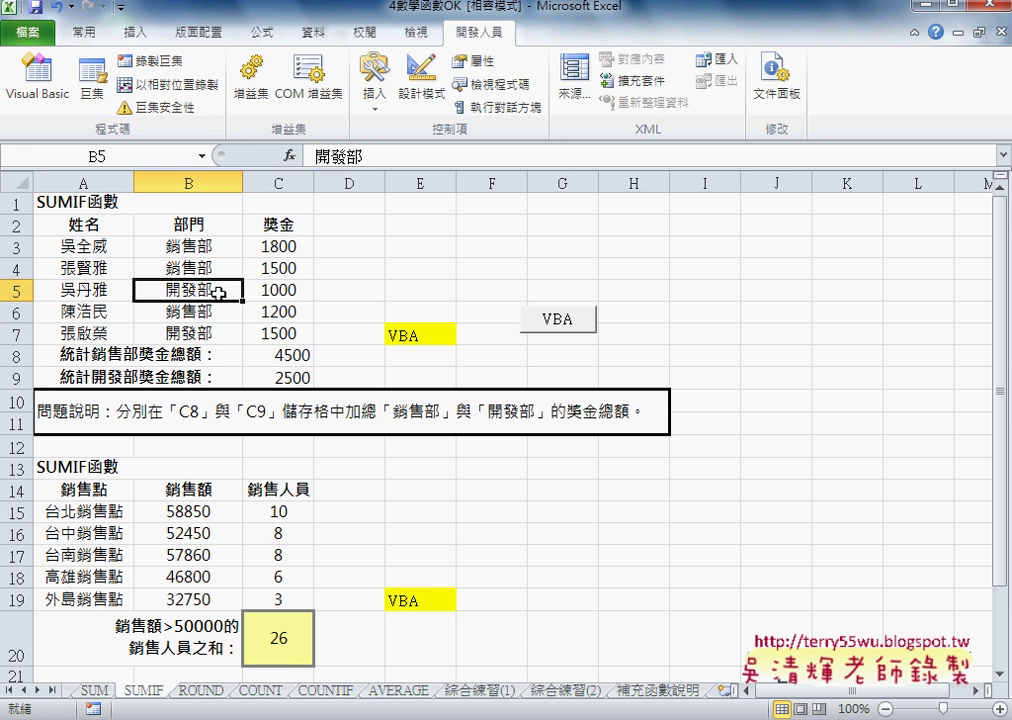
left_click(272, 290)
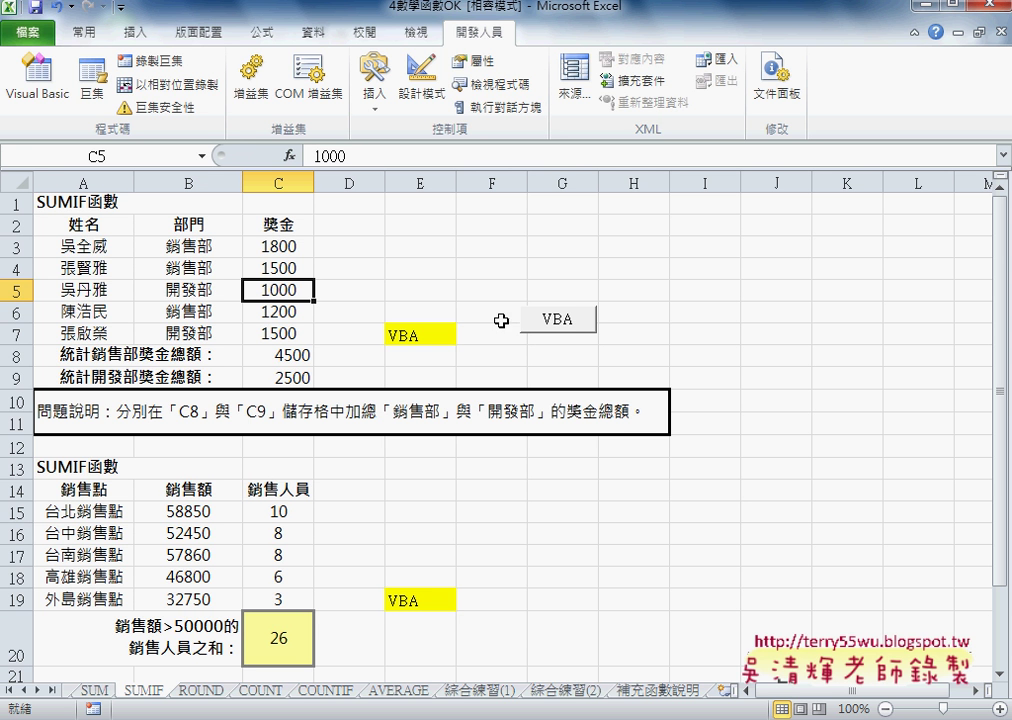
left_click(568, 322)
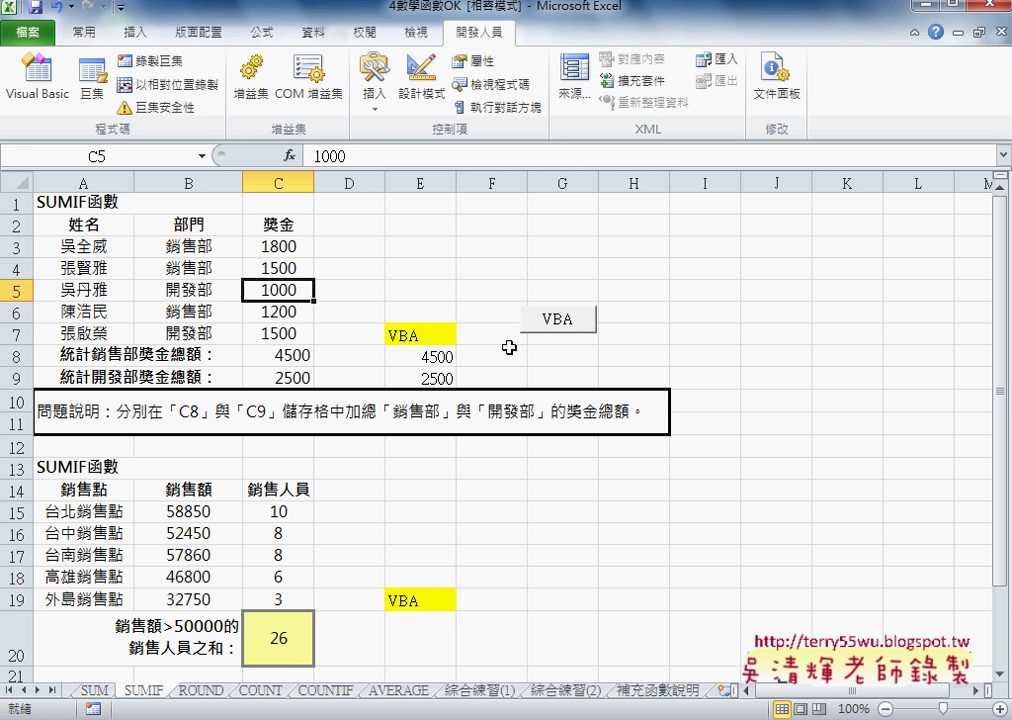
right_click(576, 326)
Open the assigned 獎金 macro's code in Module1 of the VBA editor
left_click(664, 494)
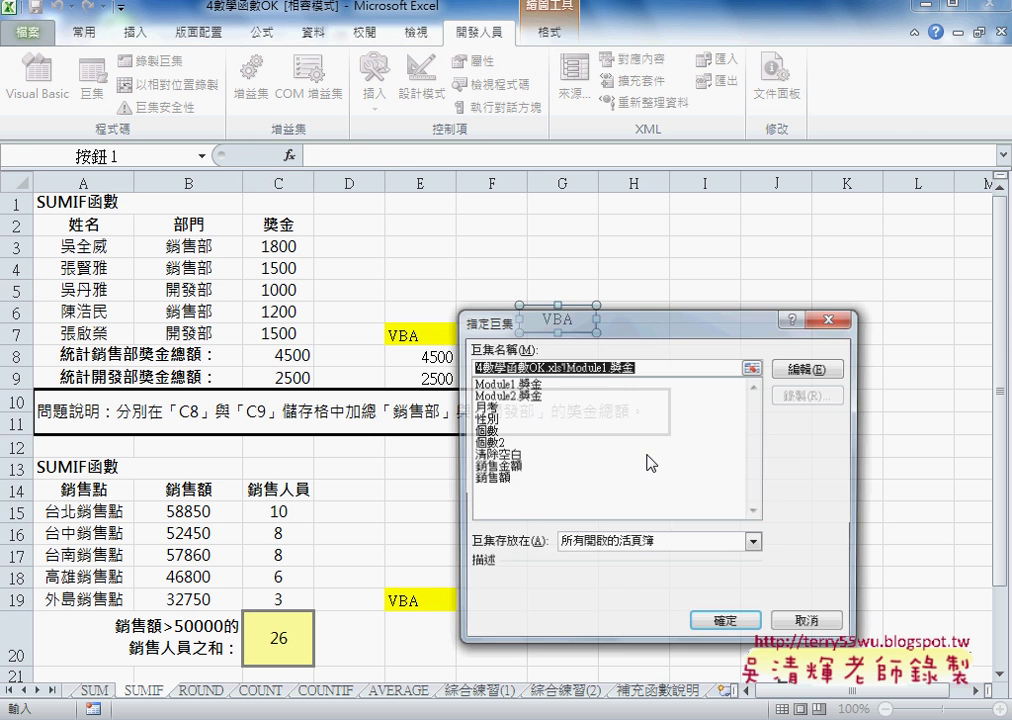
left_click(810, 368)
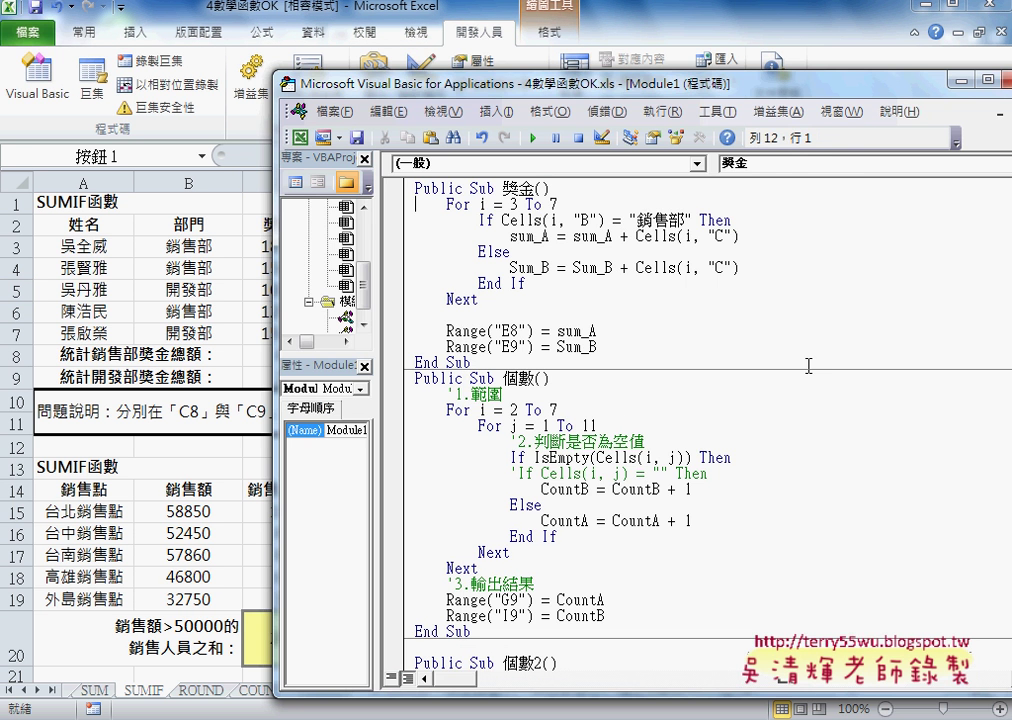
left_click_drag(458, 83, 368, 57)
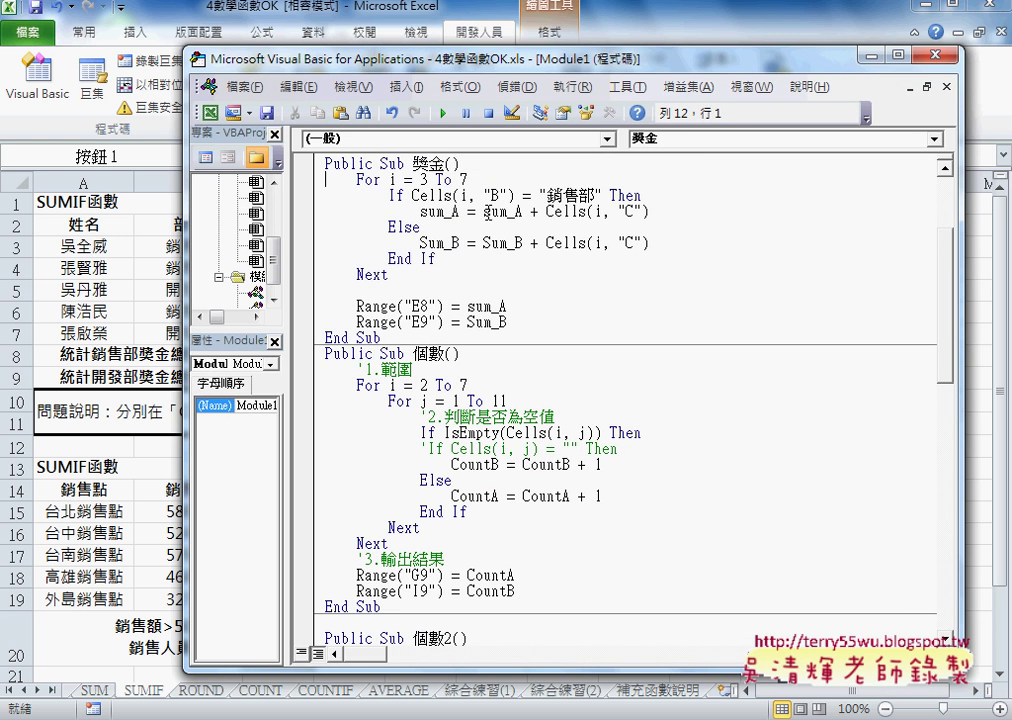
Highlight the For i = 3 To 7 … Next loop, then move the editor right to reveal the sheet
left_click_drag(423, 178, 467, 180)
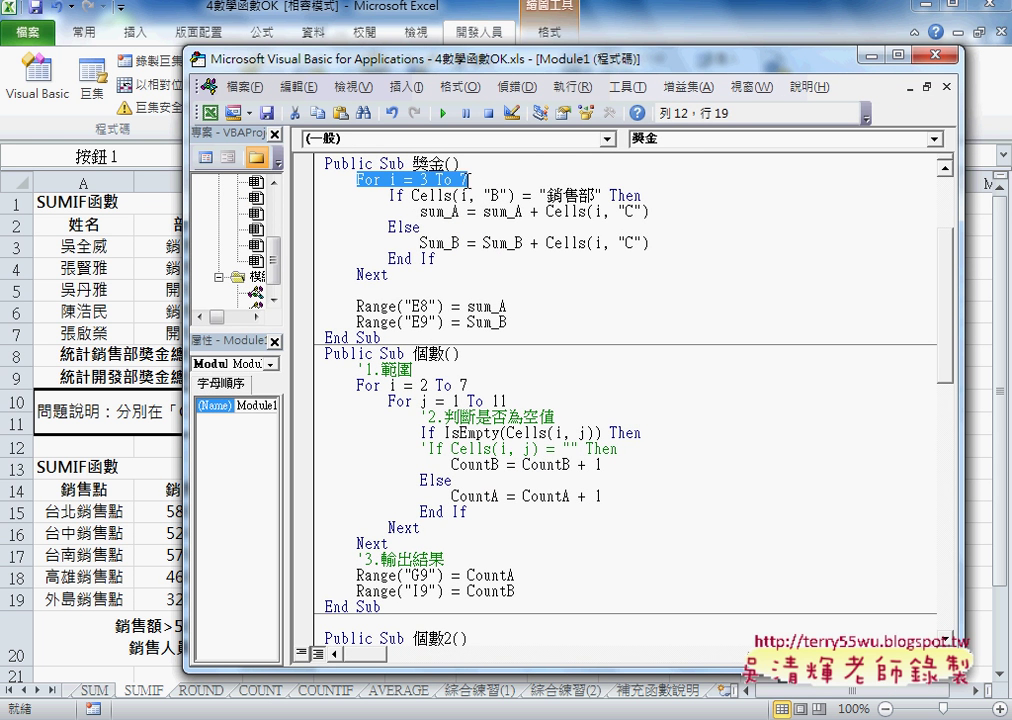
left_click_drag(412, 280, 359, 275)
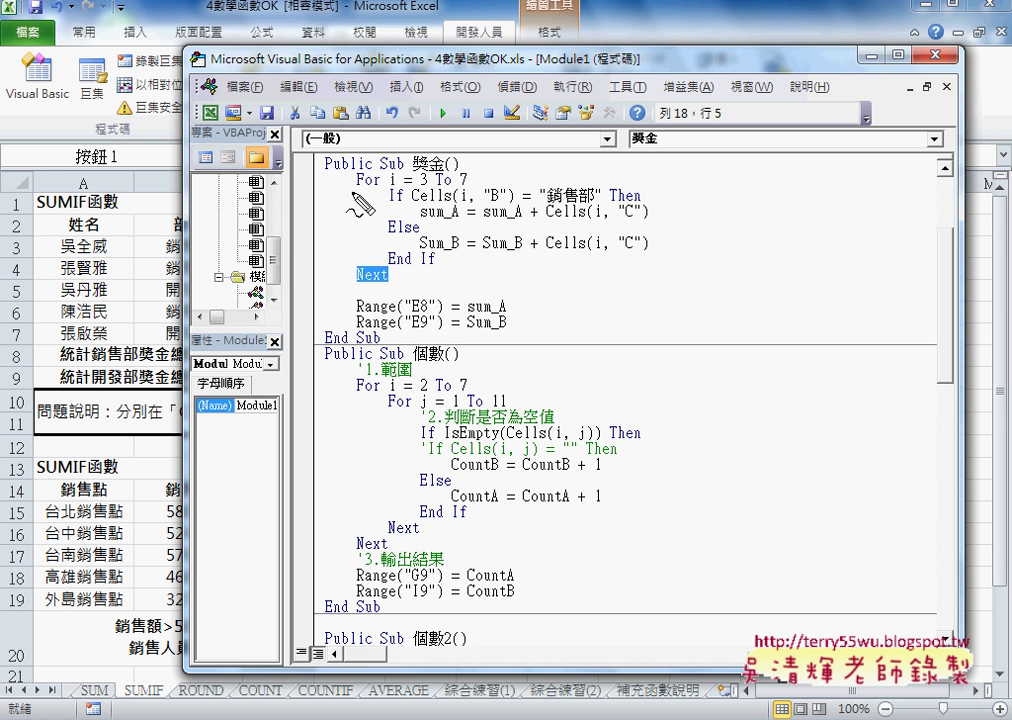
left_click_drag(400, 187, 480, 171)
left_click_drag(395, 184, 345, 187)
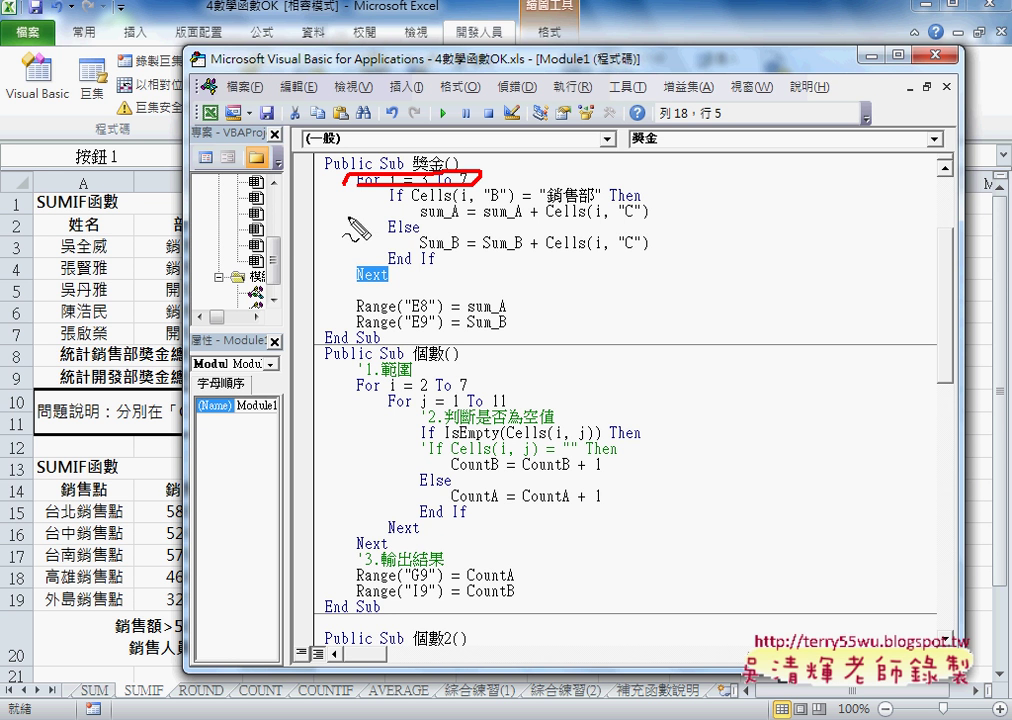
left_click_drag(355, 265, 380, 270)
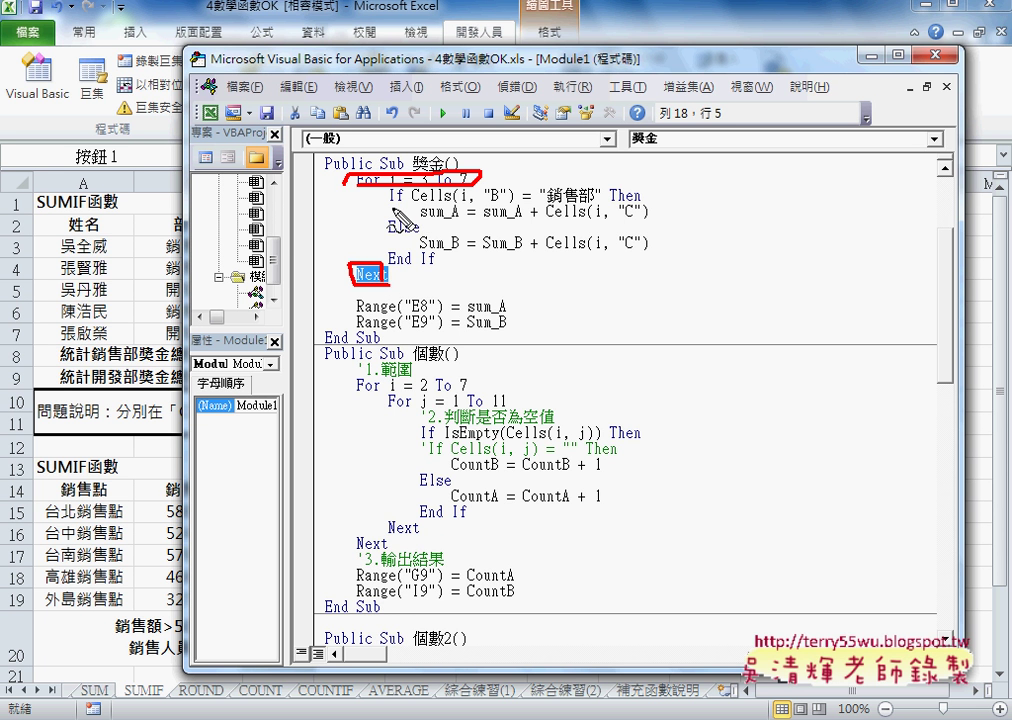
key("Escape")
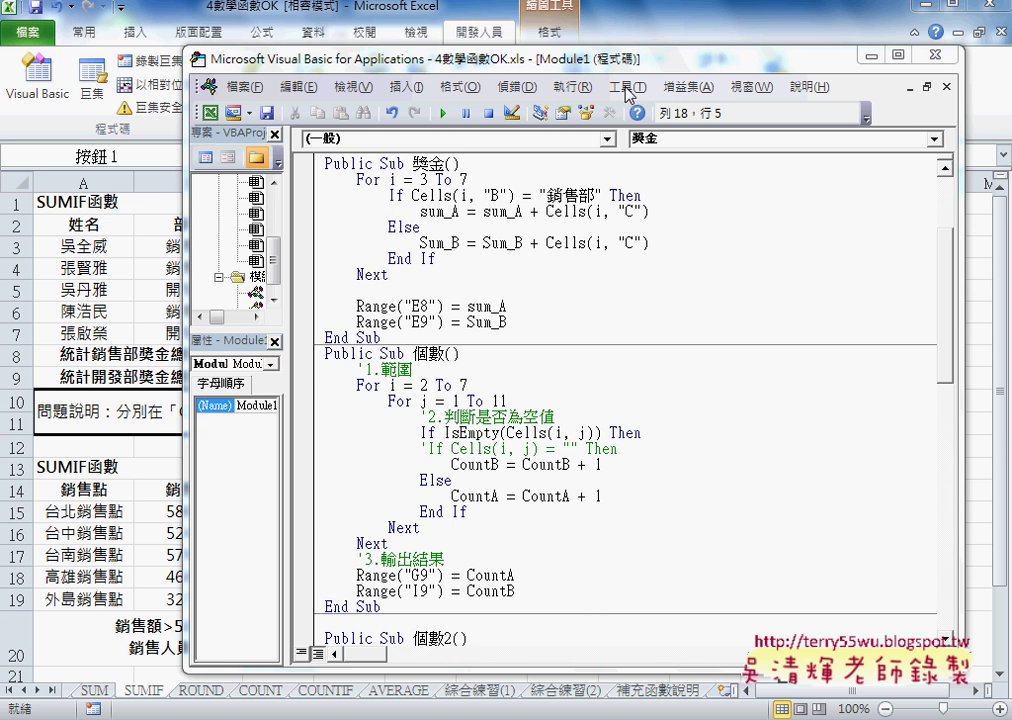
left_click_drag(447, 56, 573, 52)
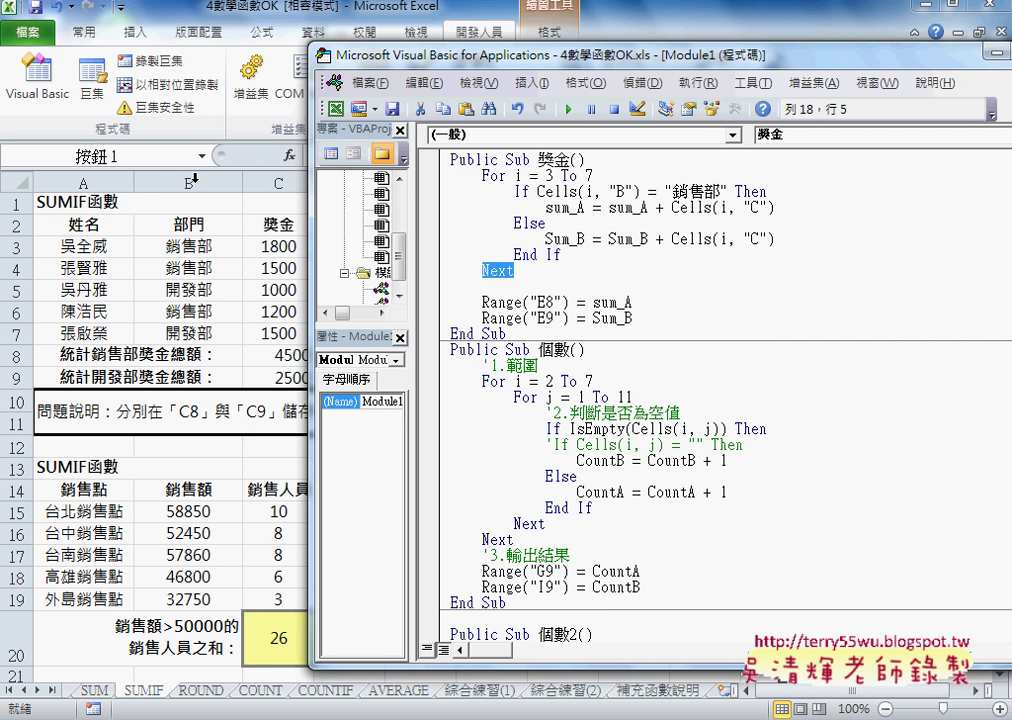
key("ctrl+2")
left_click_drag(189, 196, 201, 198)
key("Escape")
key("ctrl+2")
left_click_drag(177, 197, 200, 194)
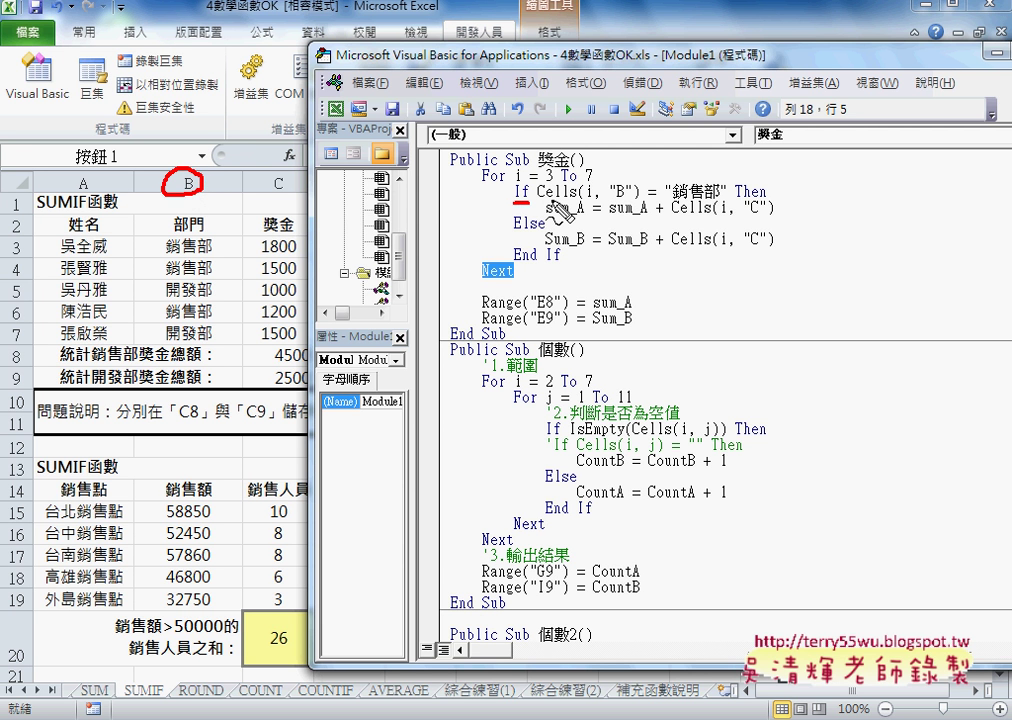
left_click_drag(512, 205, 530, 204)
left_click_drag(612, 200, 716, 200)
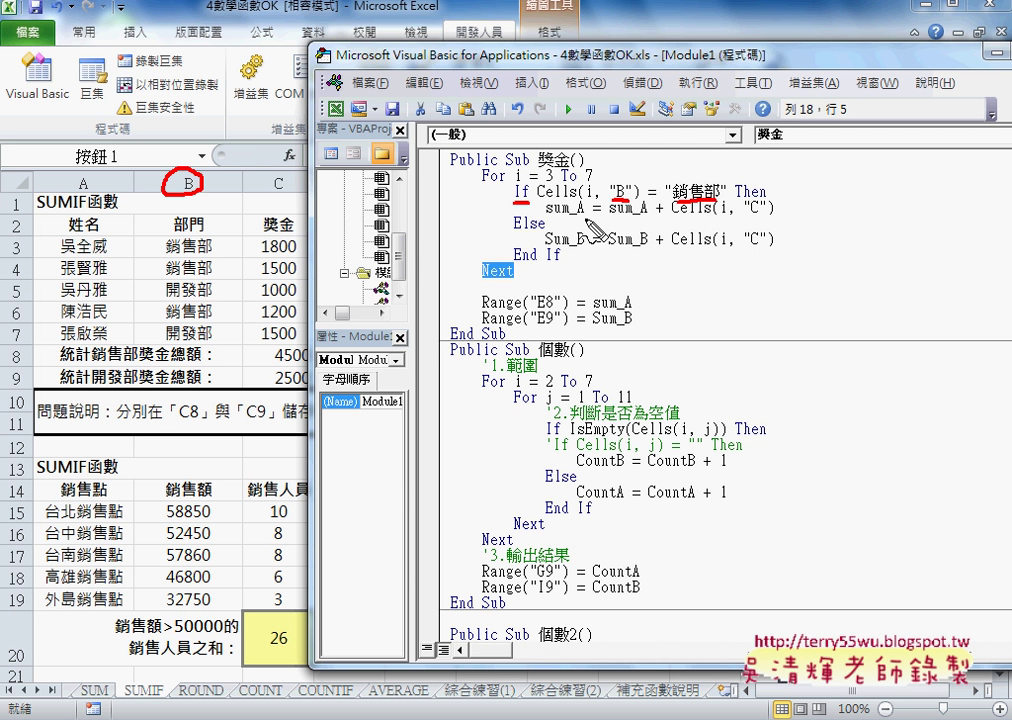
mouse_move(566, 216)
left_mouse_down()
mouse_move(586, 215)
mouse_move(545, 218)
mouse_move(588, 219)
left_mouse_up()
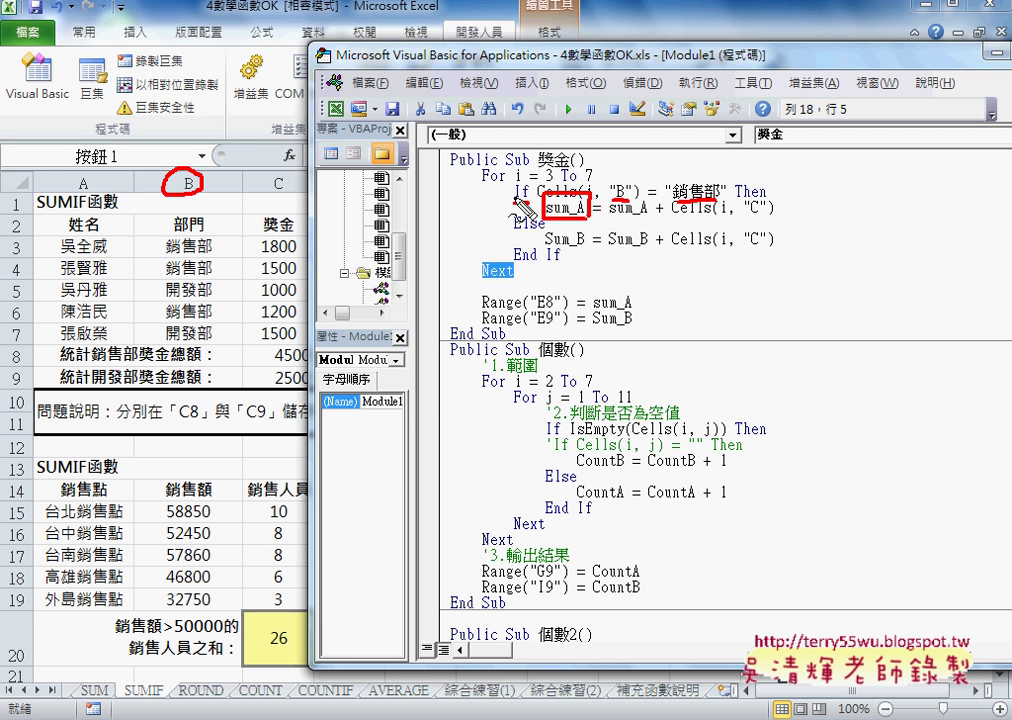
left_click_drag(514, 203, 527, 203)
left_click_drag(610, 214, 642, 214)
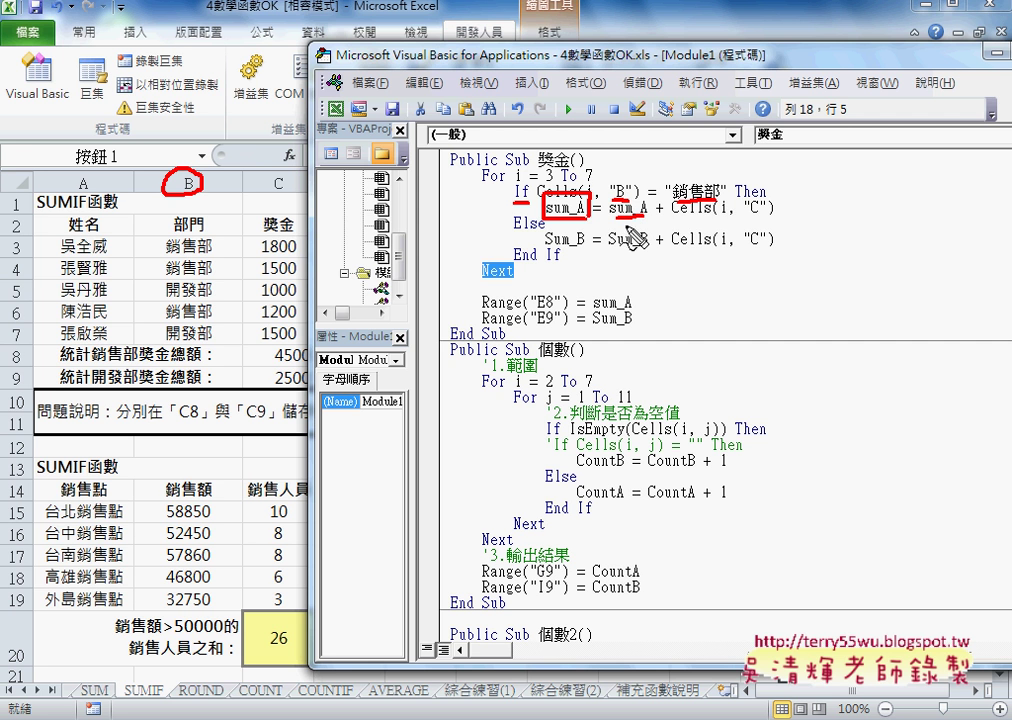
left_click_drag(673, 214, 775, 214)
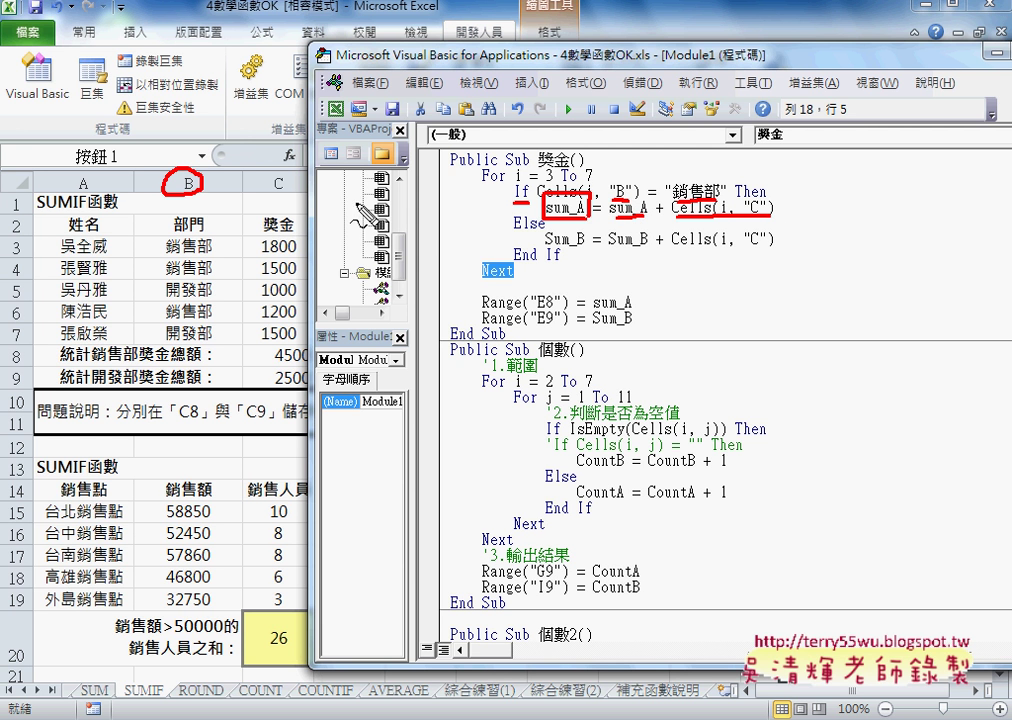
left_click_drag(294, 172, 292, 186)
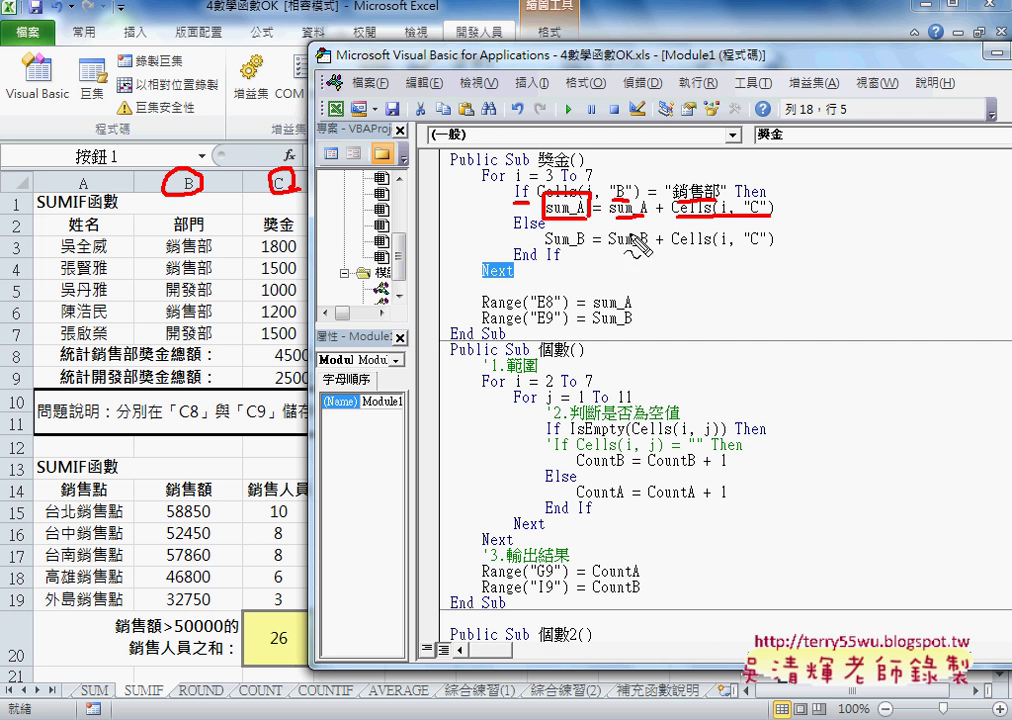
left_click_drag(297, 283, 301, 292)
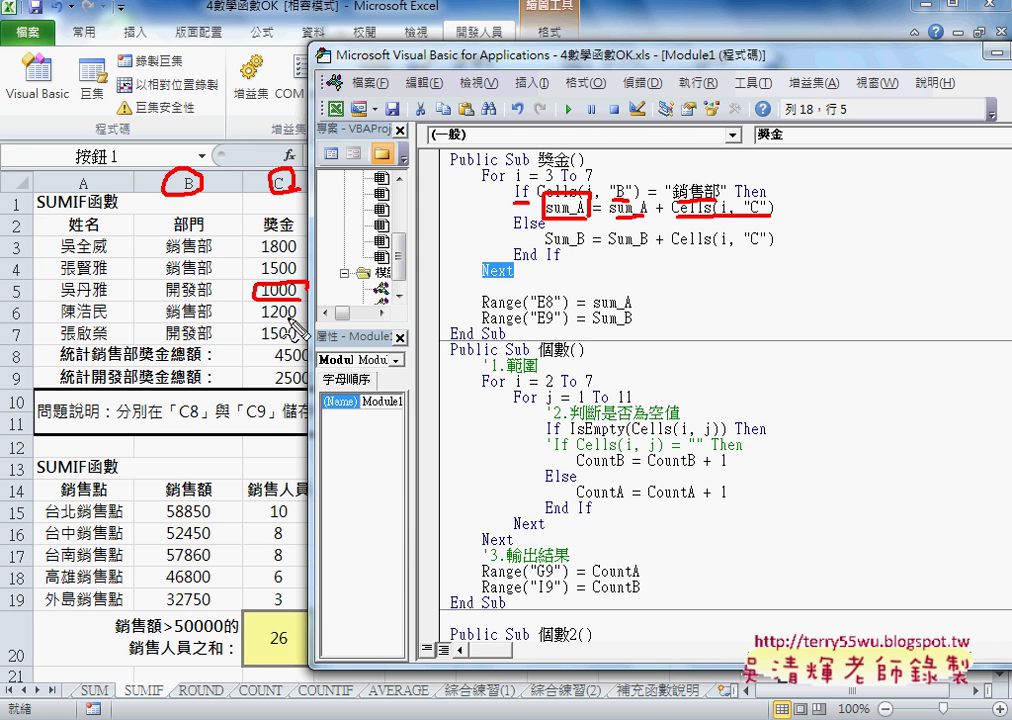
left_click_drag(628, 213, 634, 215)
left_click_drag(539, 309, 556, 308)
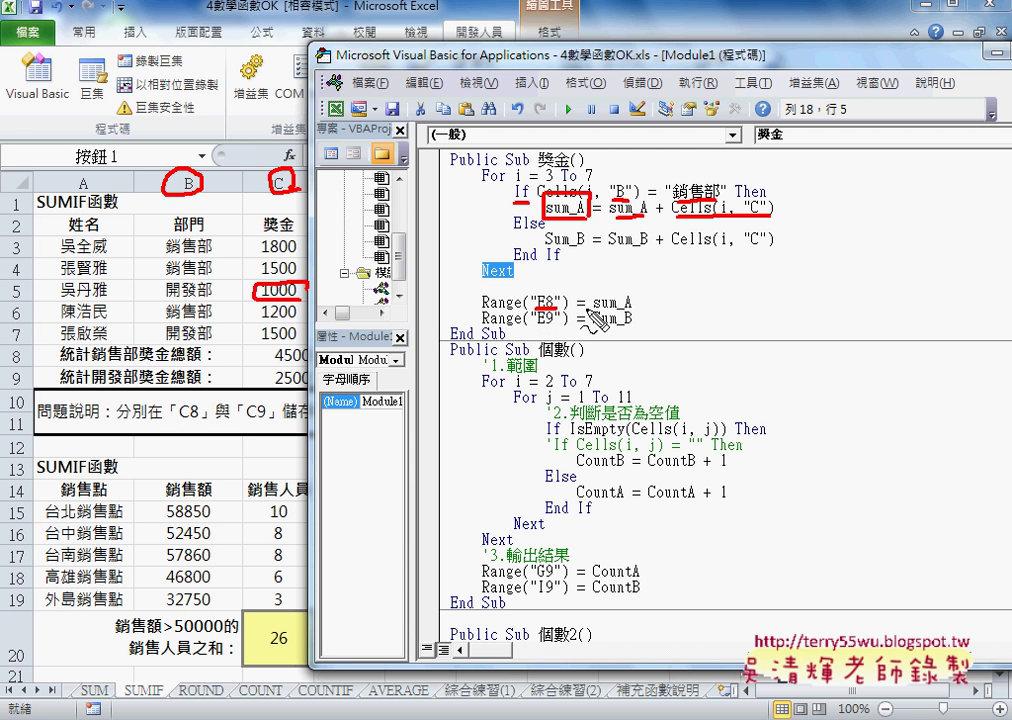
key("Escape")
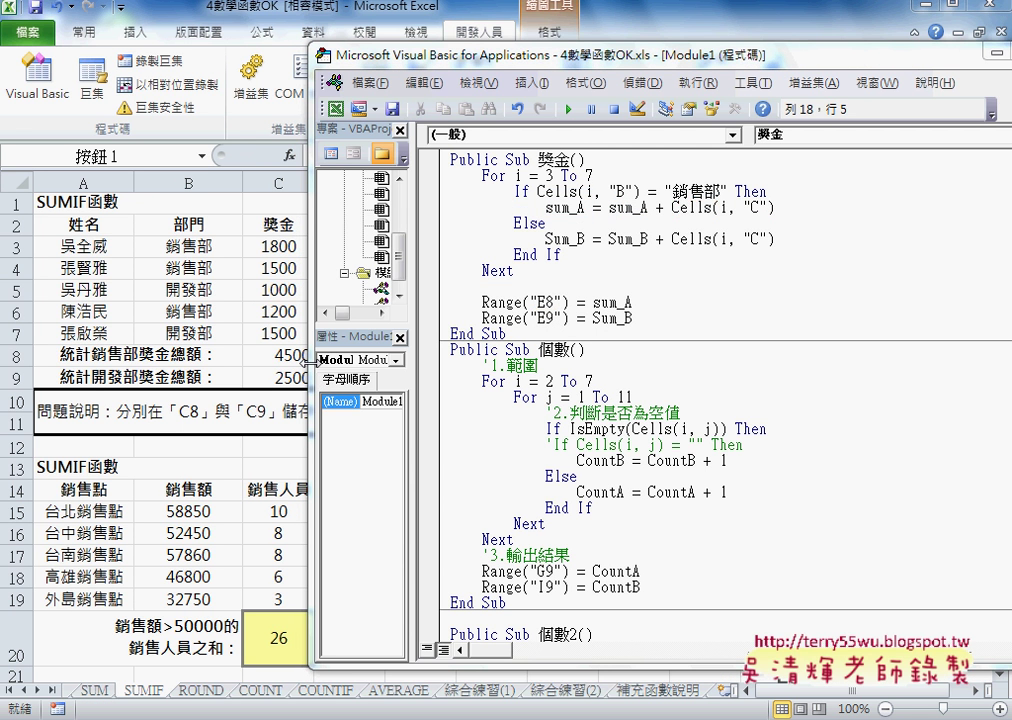
left_click_drag(604, 62, 821, 64)
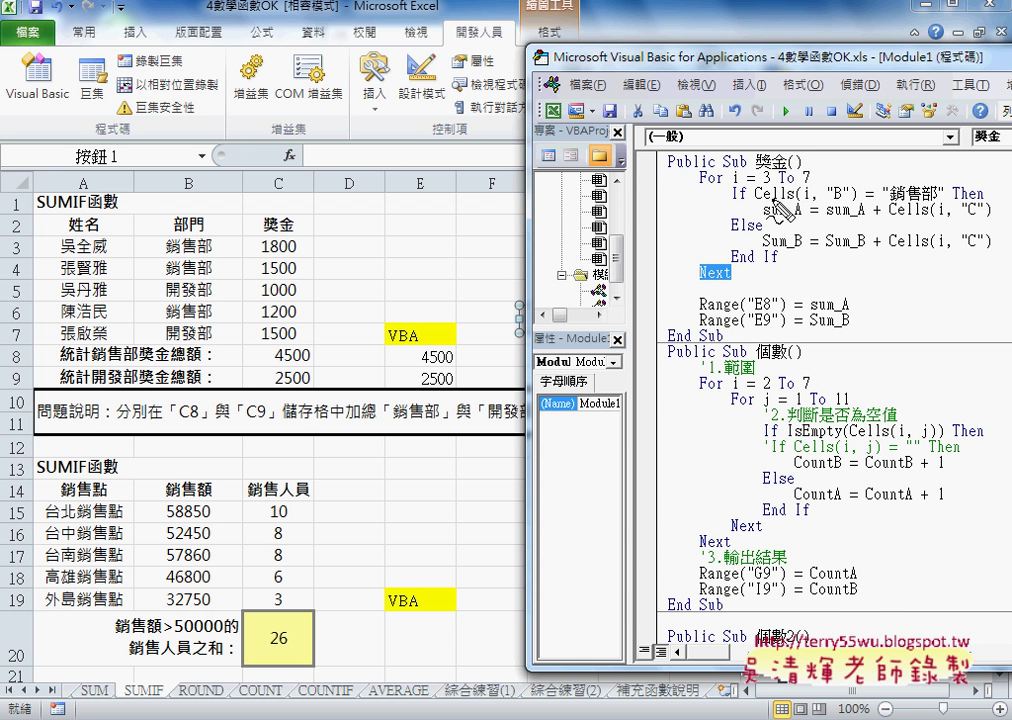
left_click_drag(757, 203, 790, 203)
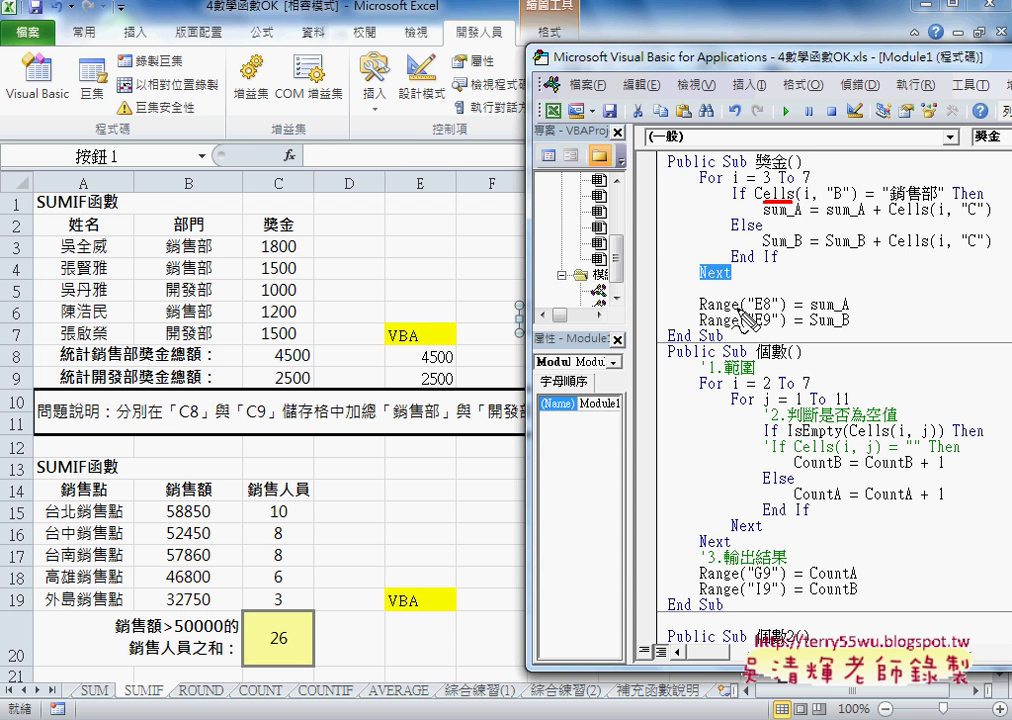
left_click_drag(712, 311, 737, 311)
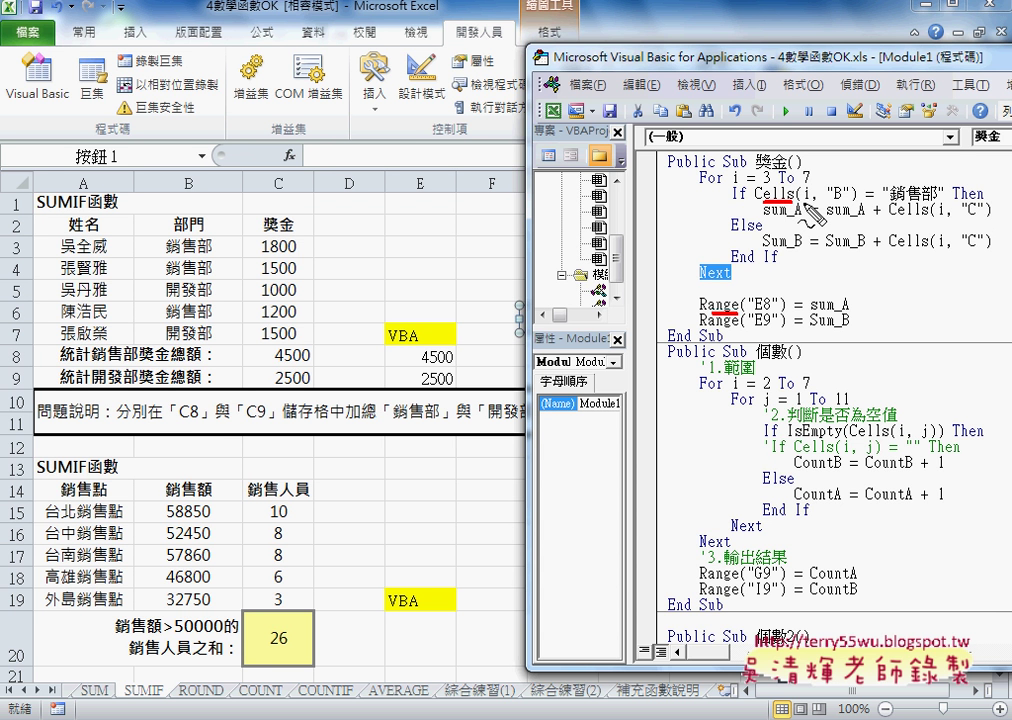
left_click_drag(802, 201, 811, 201)
left_click_drag(828, 201, 838, 201)
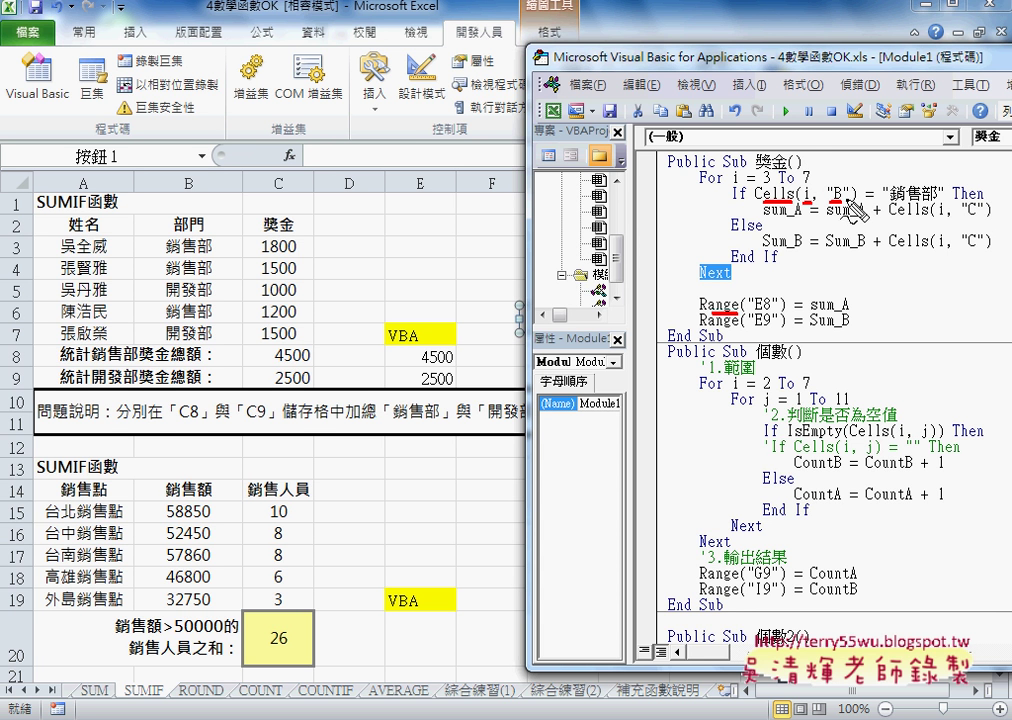
left_click_drag(827, 178, 836, 204)
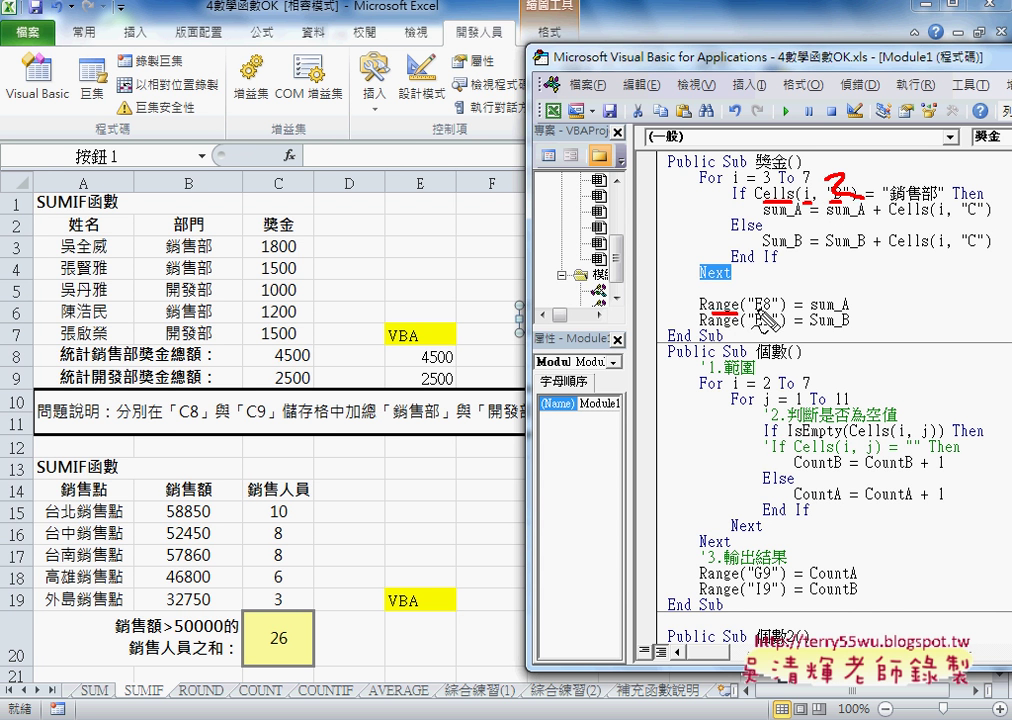
left_click_drag(752, 313, 770, 313)
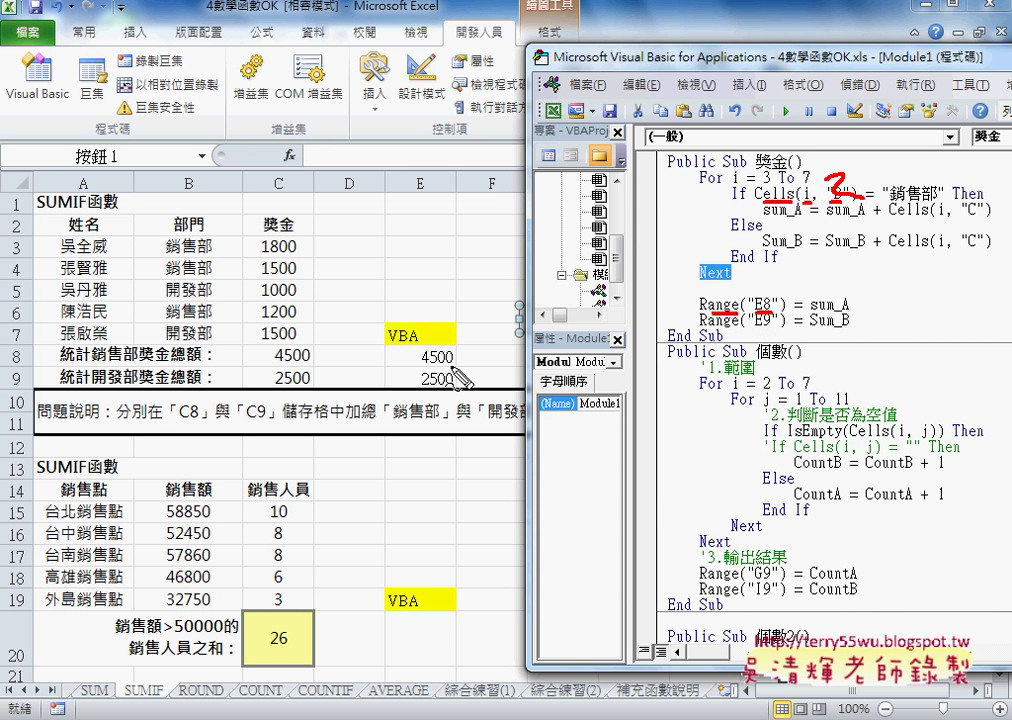
mouse_move(435, 366)
left_mouse_down()
mouse_move(453, 365)
mouse_move(455, 352)
left_mouse_up()
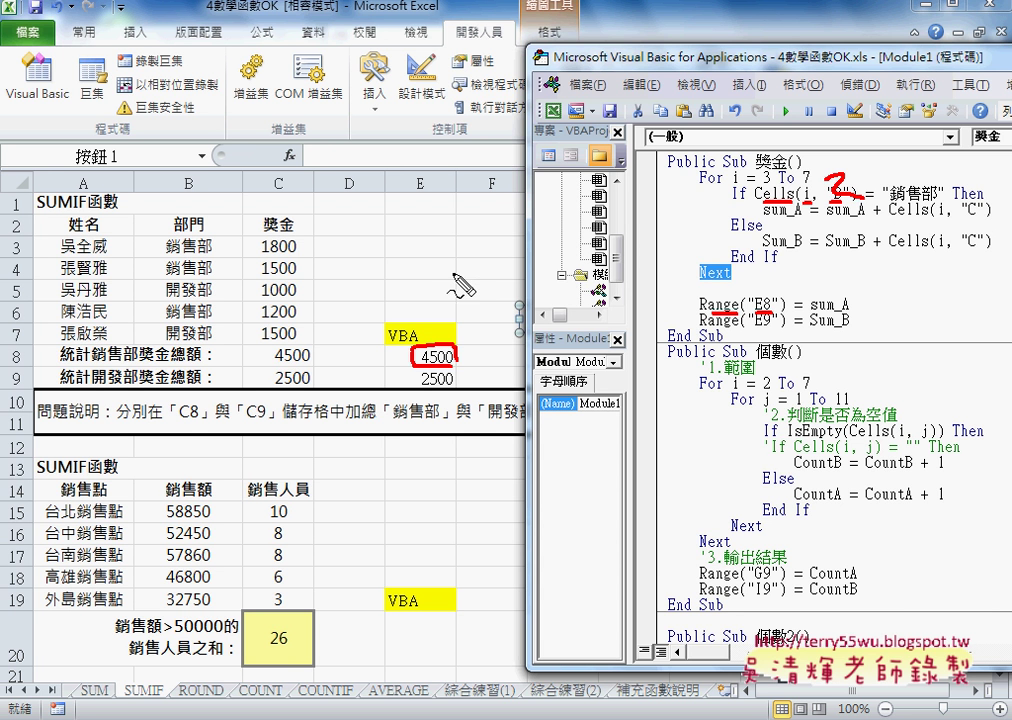
left_click_drag(700, 305, 733, 190)
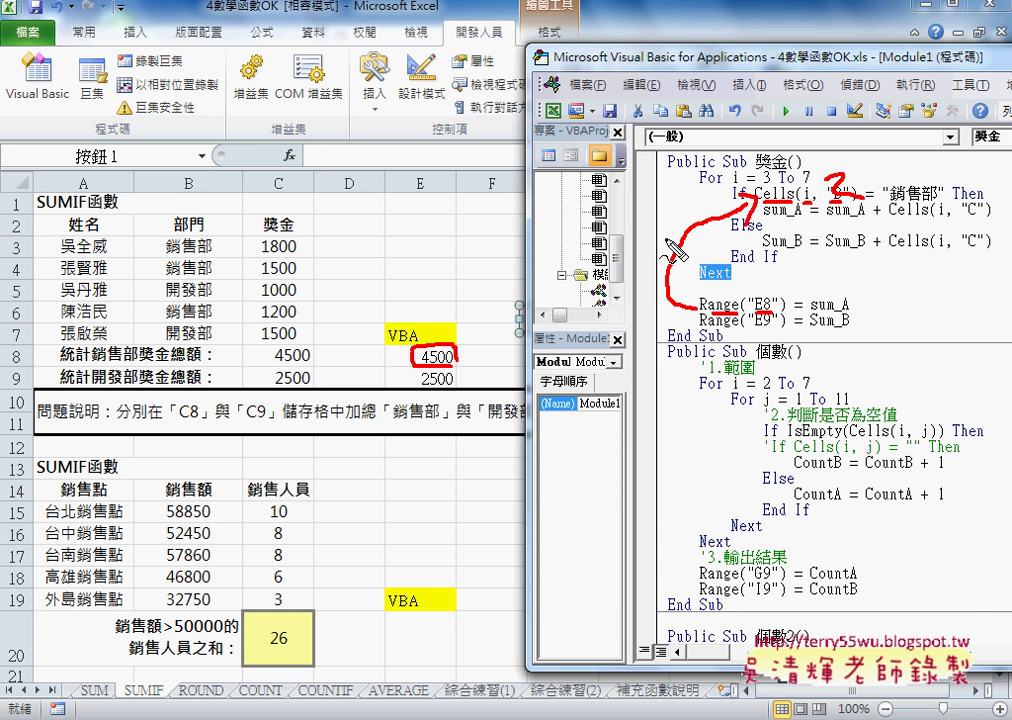
key("Escape")
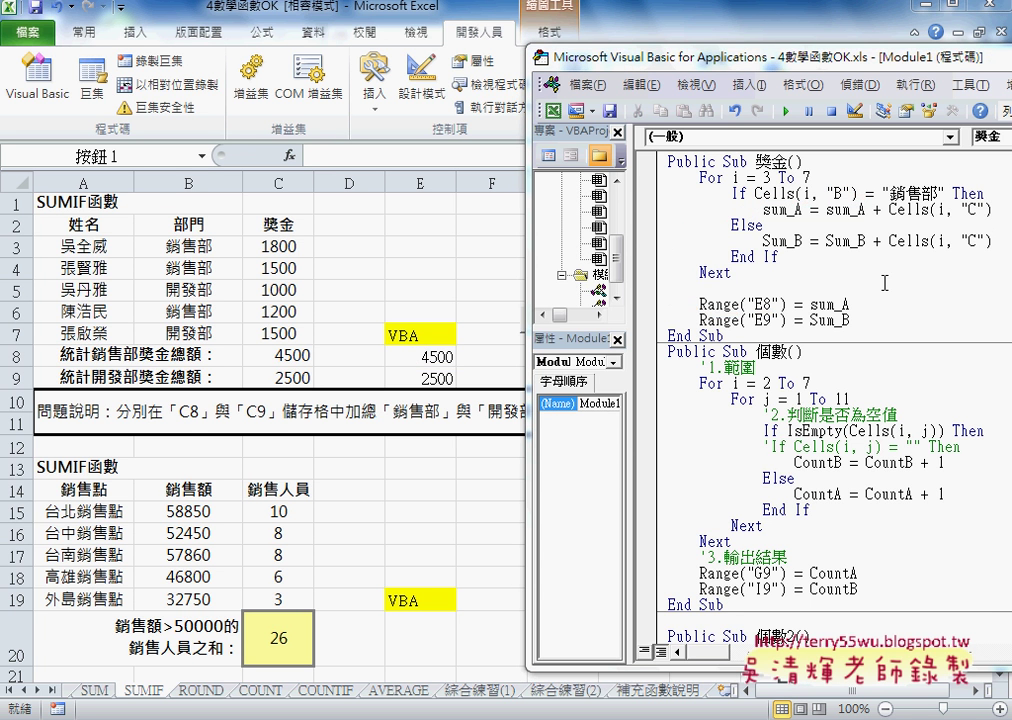
Clear E8:E9, rerun the VBA macro to refill 4500 and 2500, then clear them again
double_click(763, 304)
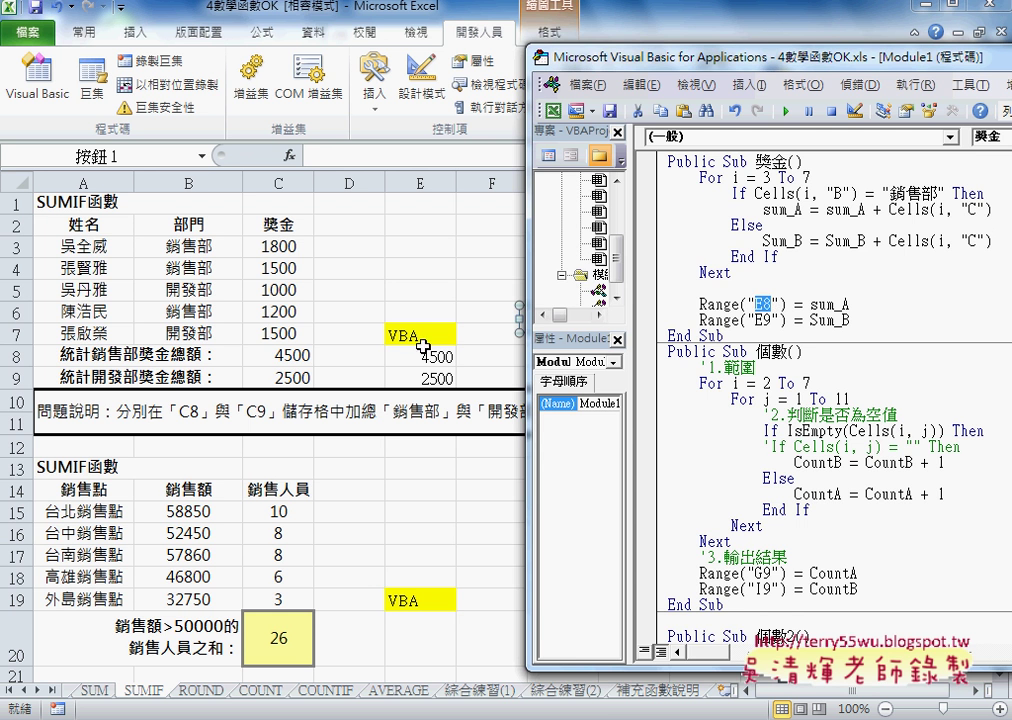
left_click_drag(773, 320, 755, 320)
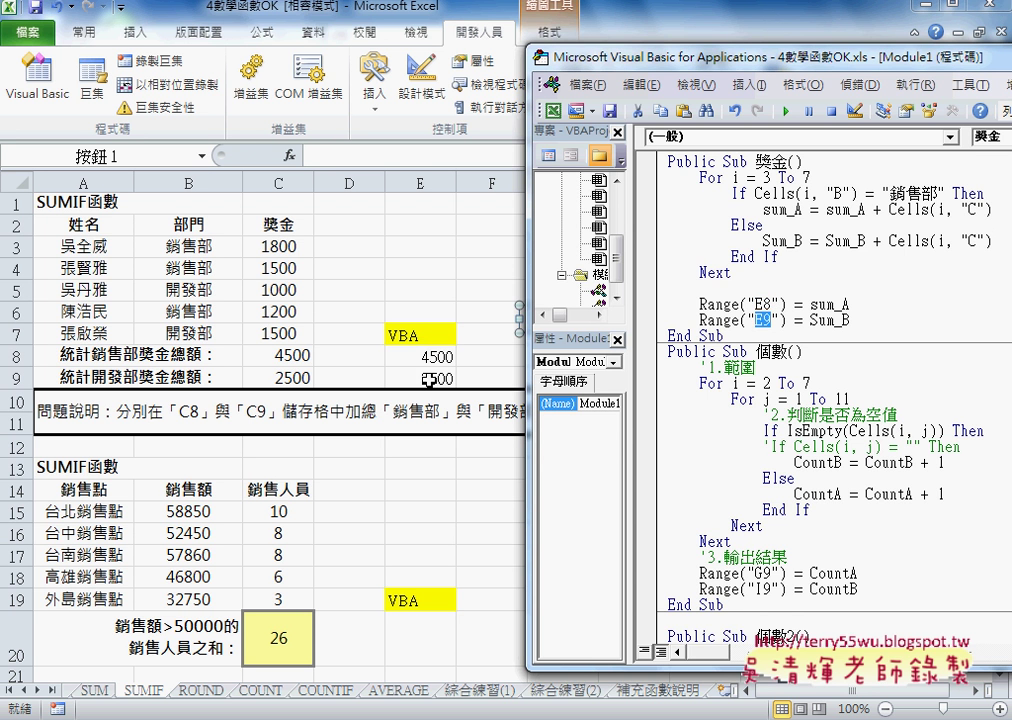
left_click_drag(420, 355, 423, 370)
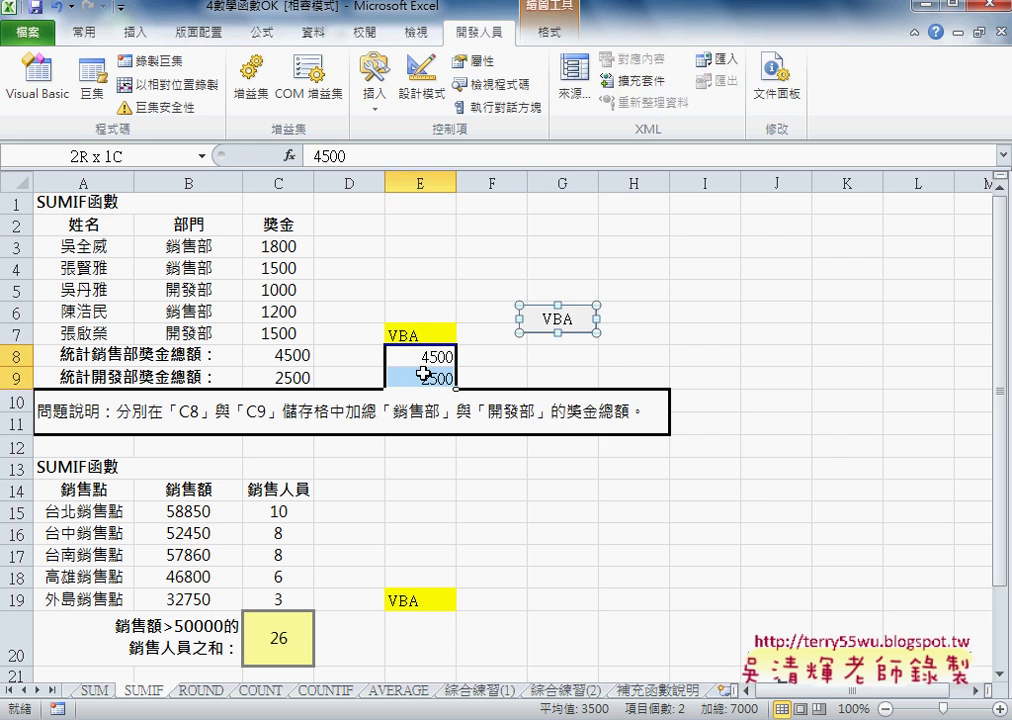
key("Delete")
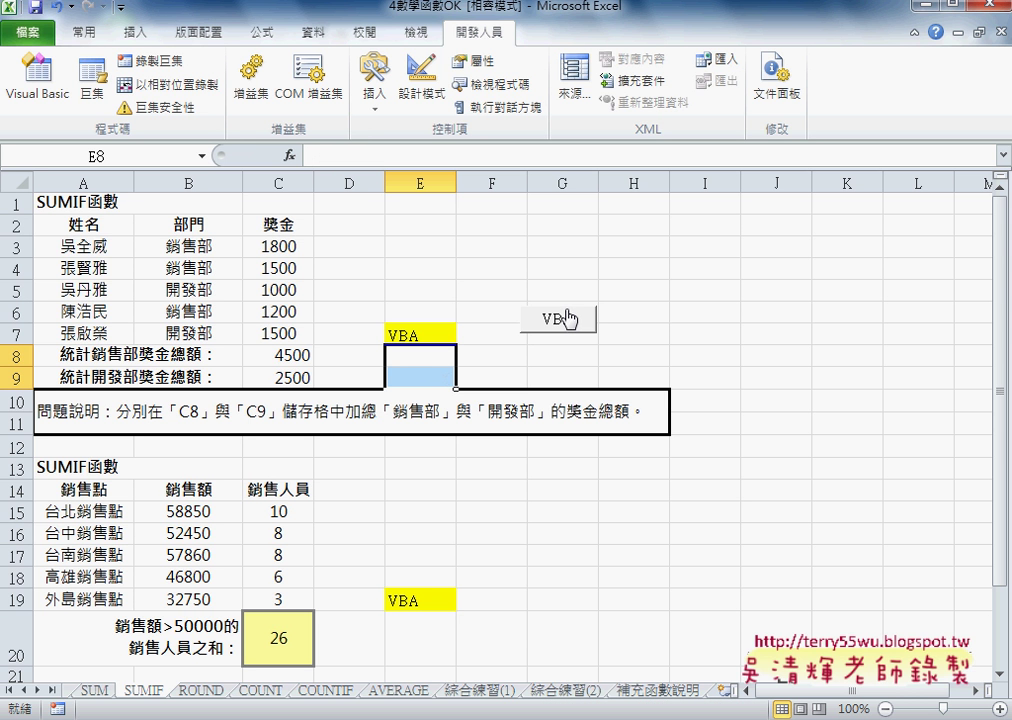
left_click(560, 320)
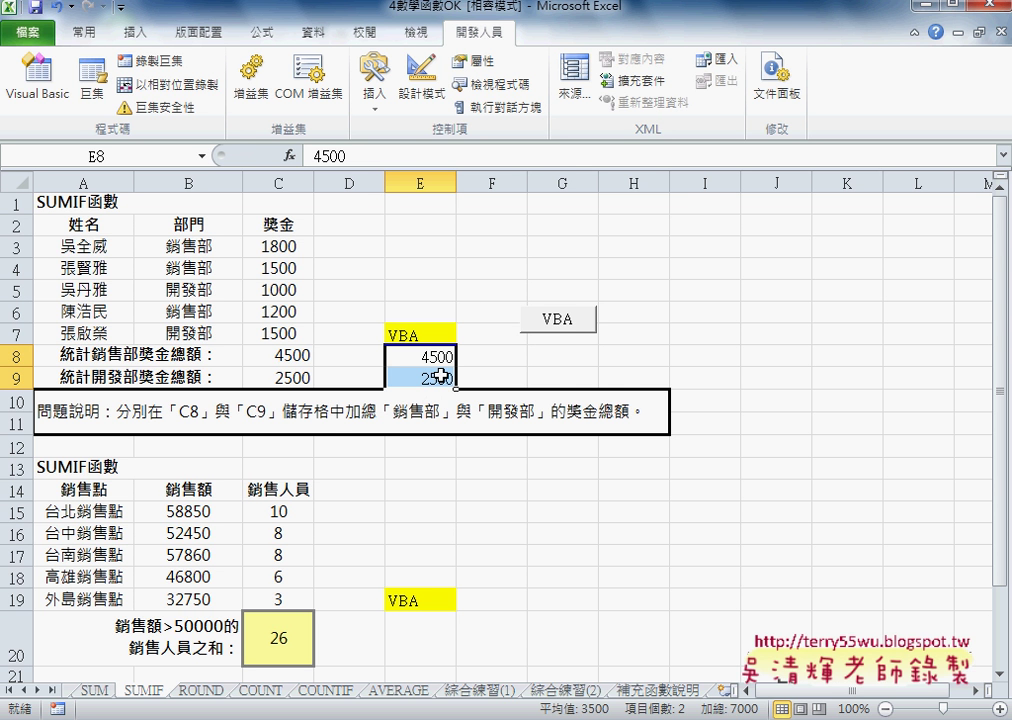
key("Delete")
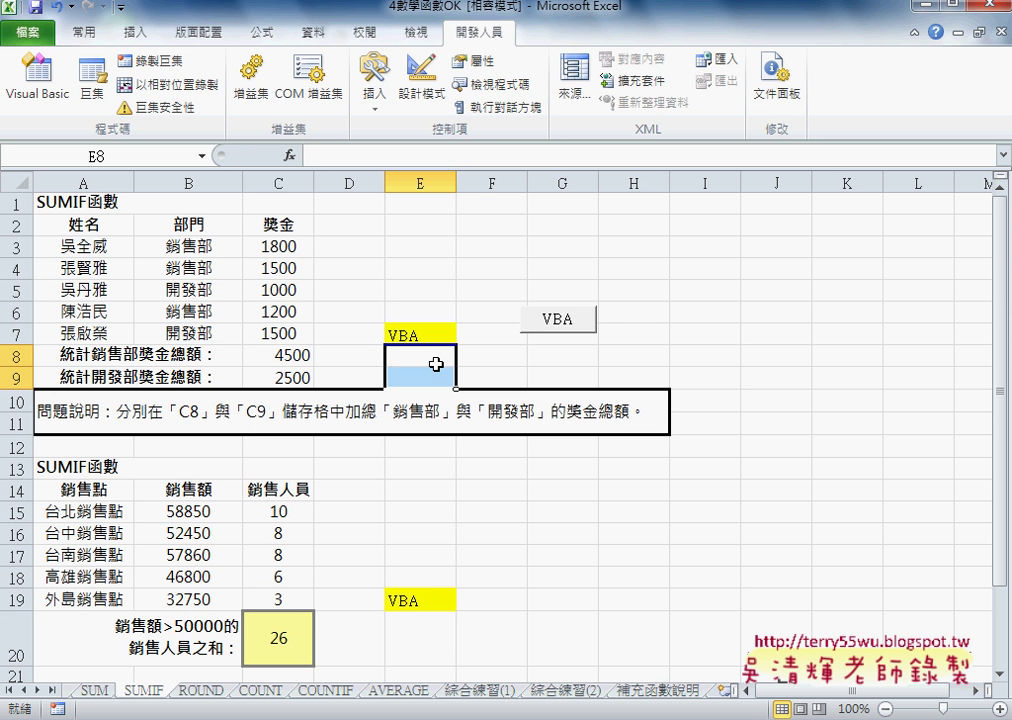
scroll(377, 322, "down", 2)
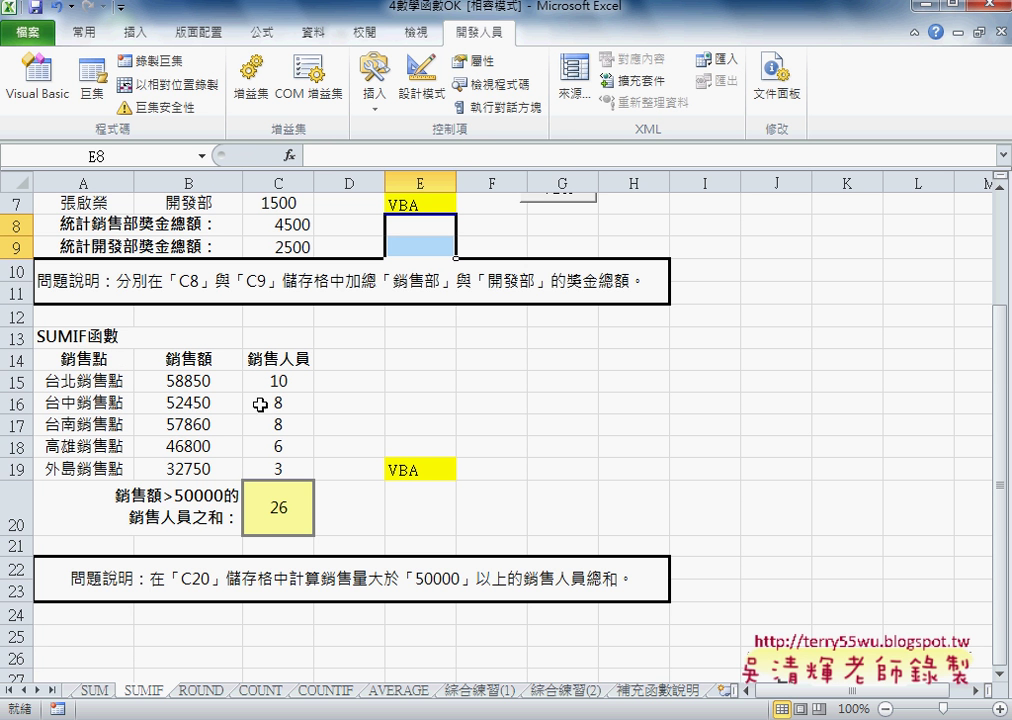
Delete C20's existing formula and insert a new SUMIF function
left_click(306, 512)
key("Delete")
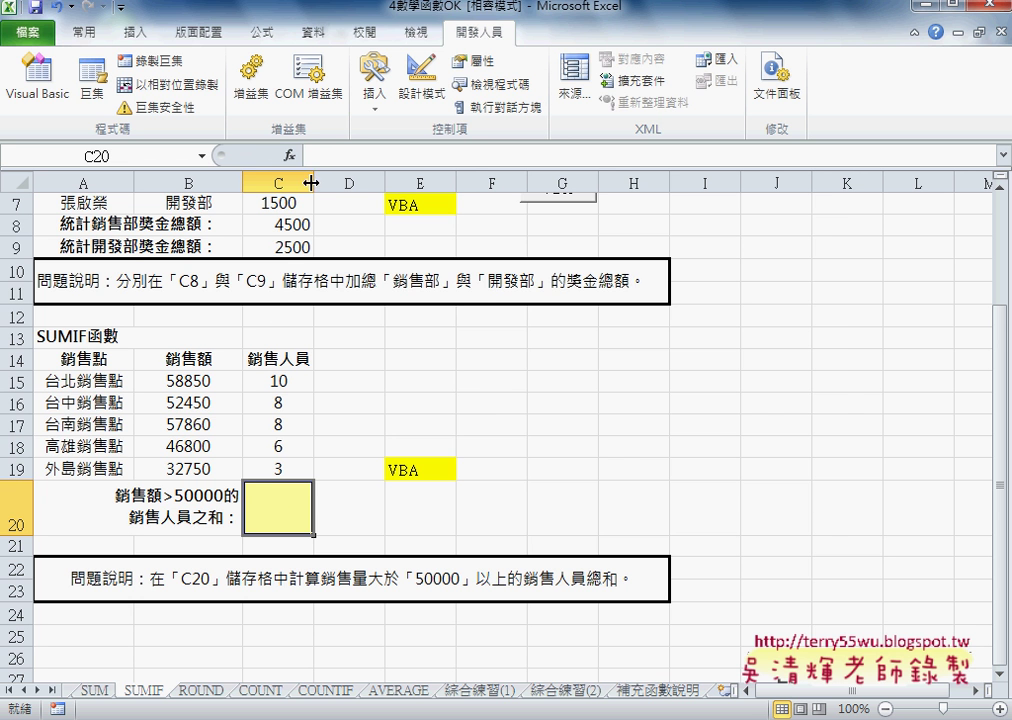
left_click(289, 156)
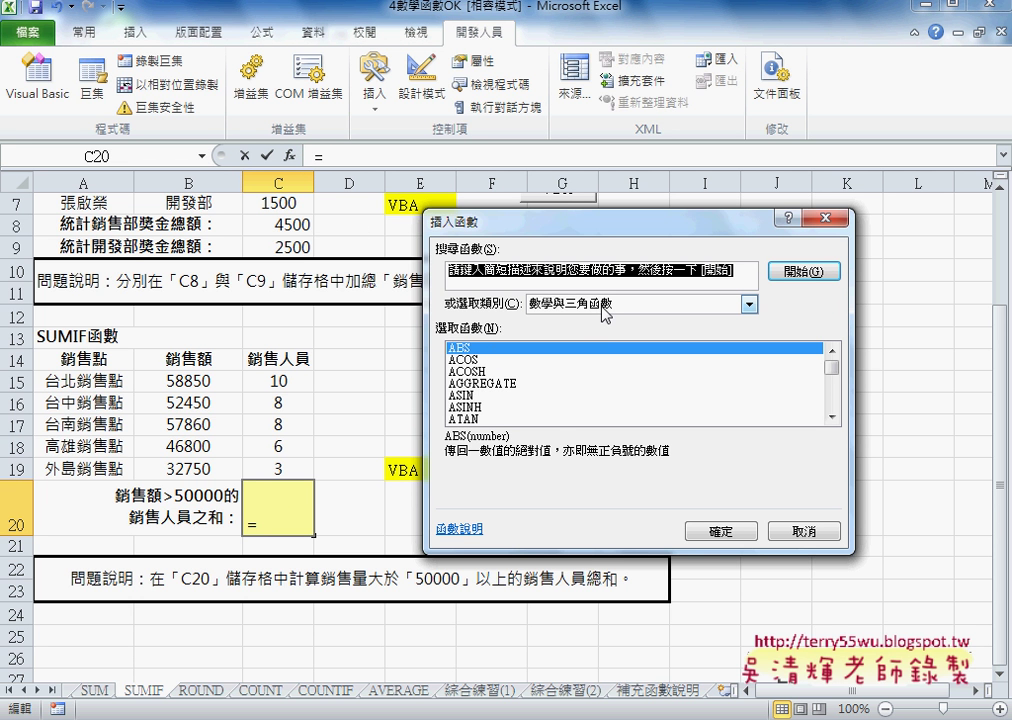
left_click_drag(831, 367, 838, 421)
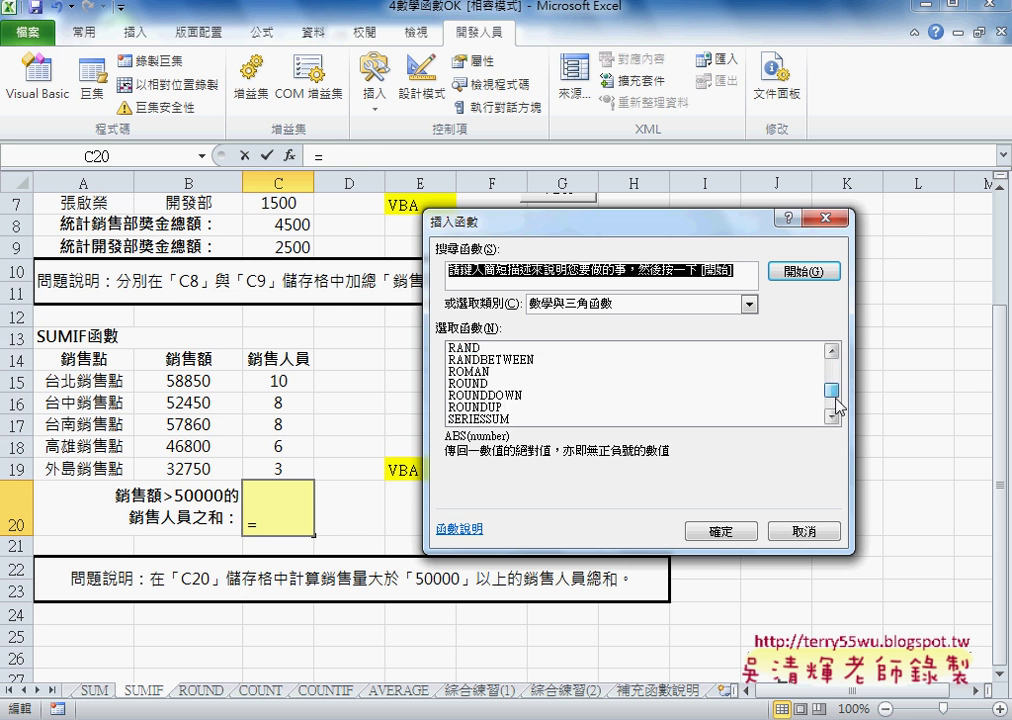
left_click(831, 351)
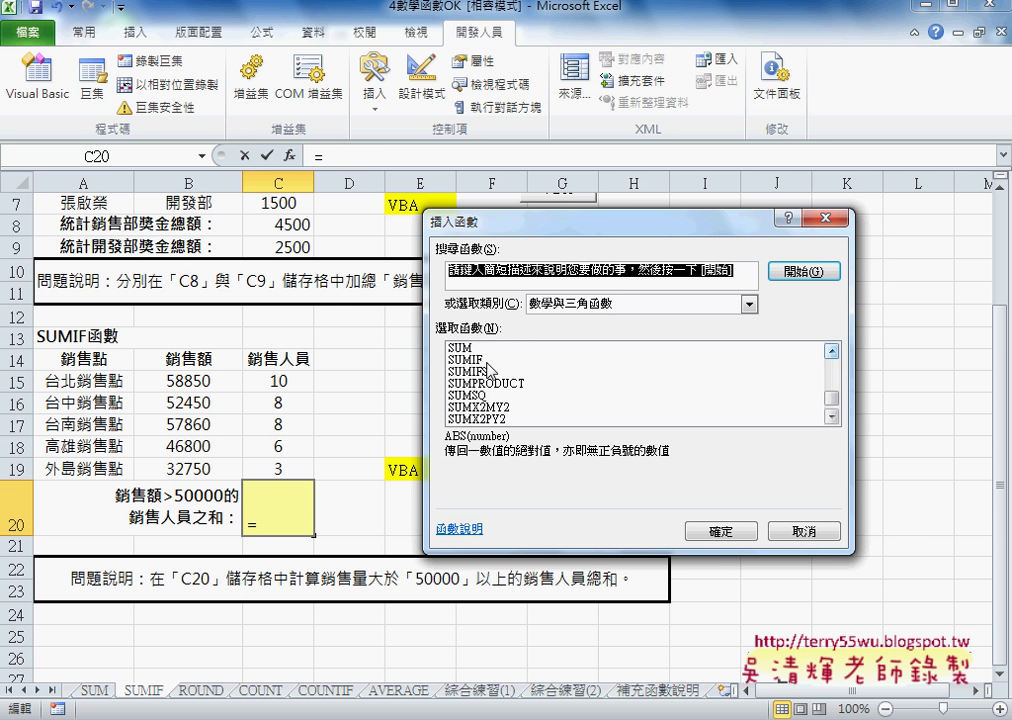
left_click(478, 360)
left_click(714, 530)
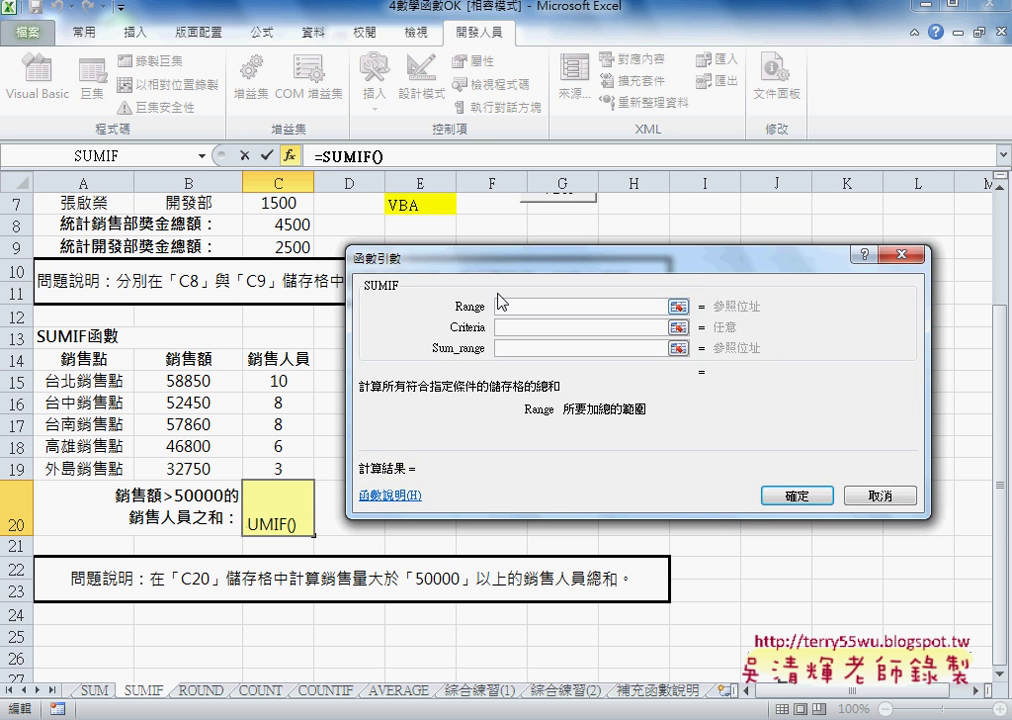
left_click_drag(496, 268, 558, 271)
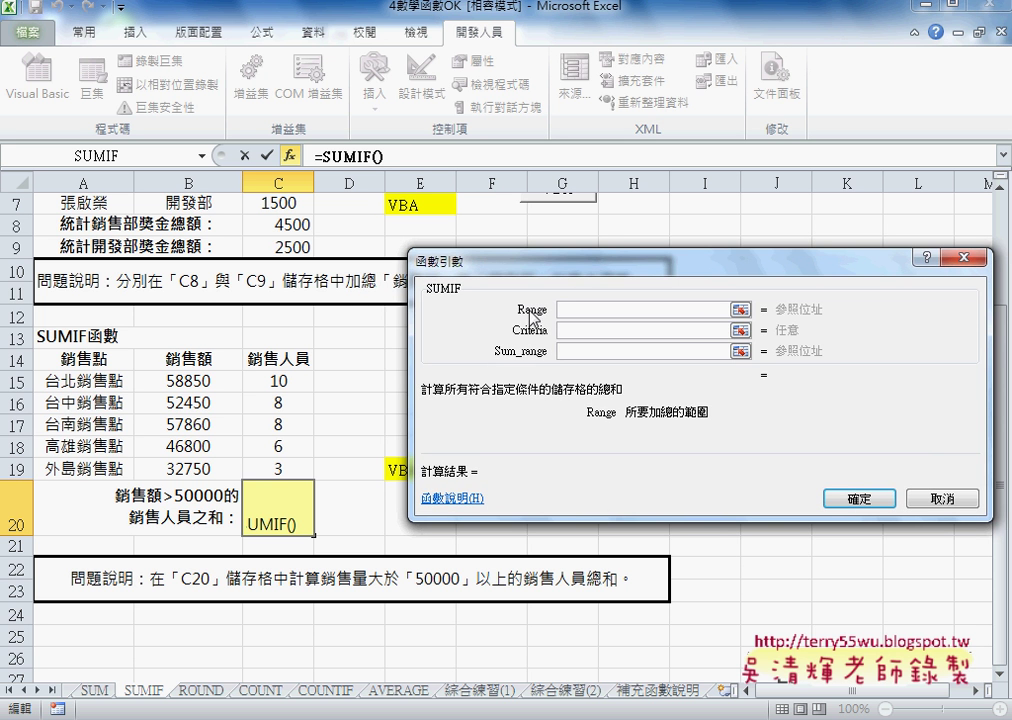
Set SUMIF Range B15:B19, Criteria ">50000", Sum_range C15:C19 so C20 shows 26
left_click(196, 381)
left_click_drag(196, 381, 196, 468)
left_click(582, 330)
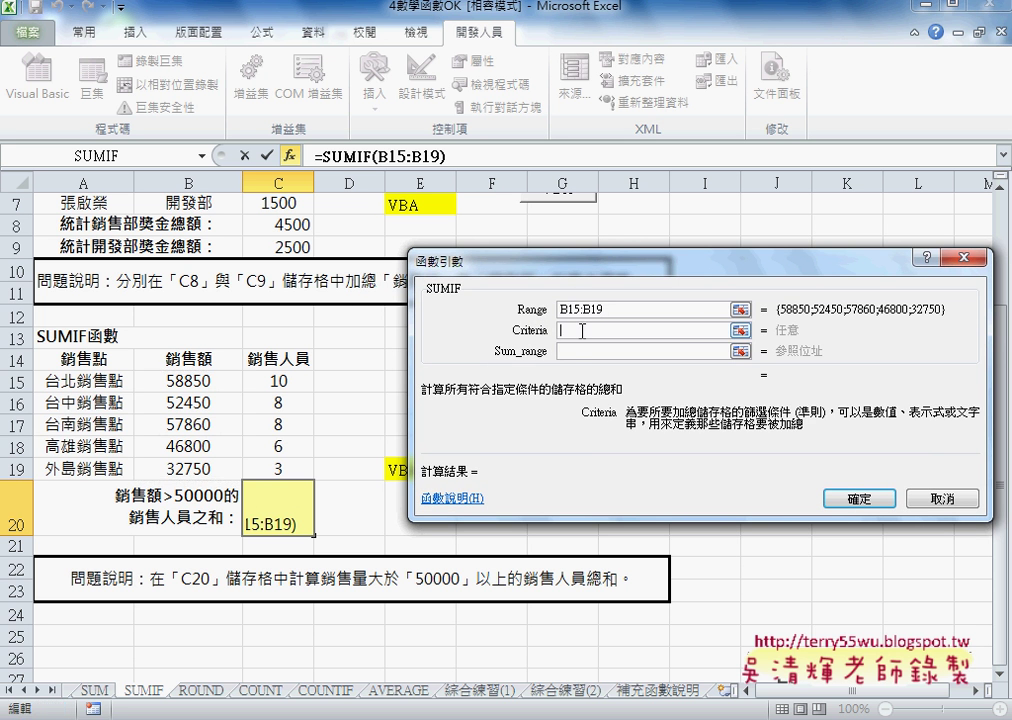
type(">")
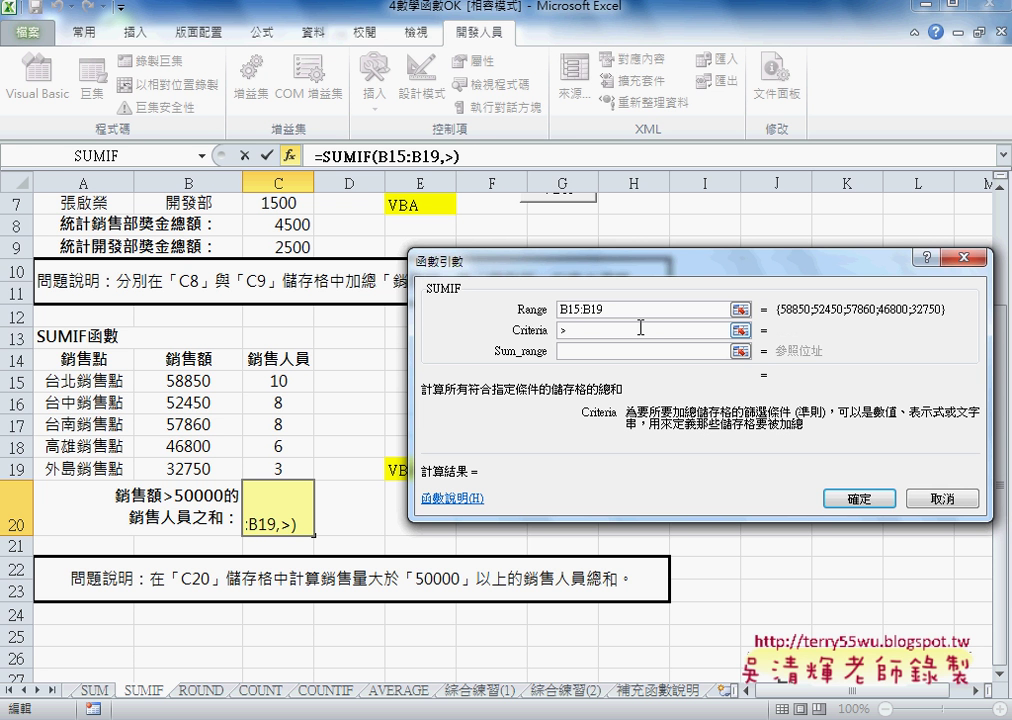
type("5000")
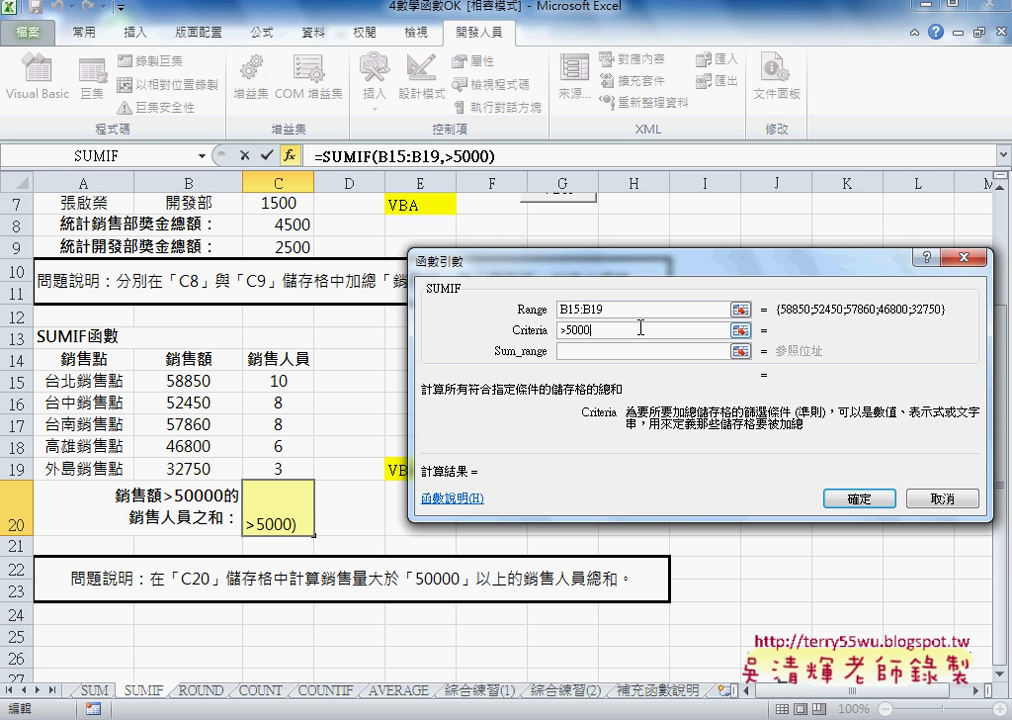
type("0")
left_click(579, 353)
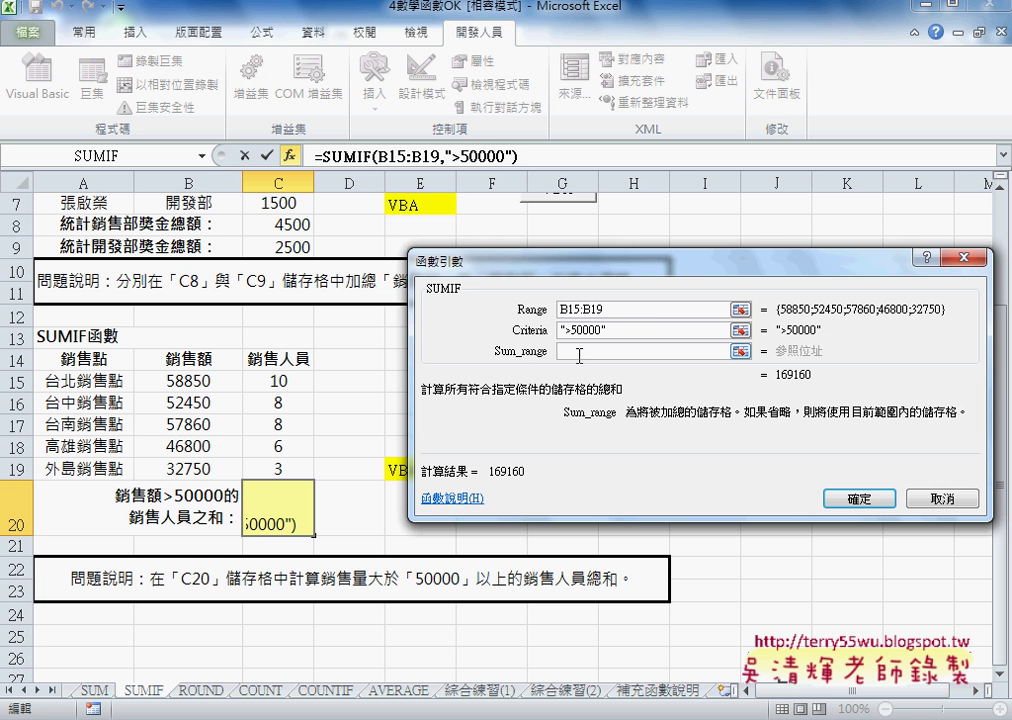
left_click_drag(298, 381, 298, 461)
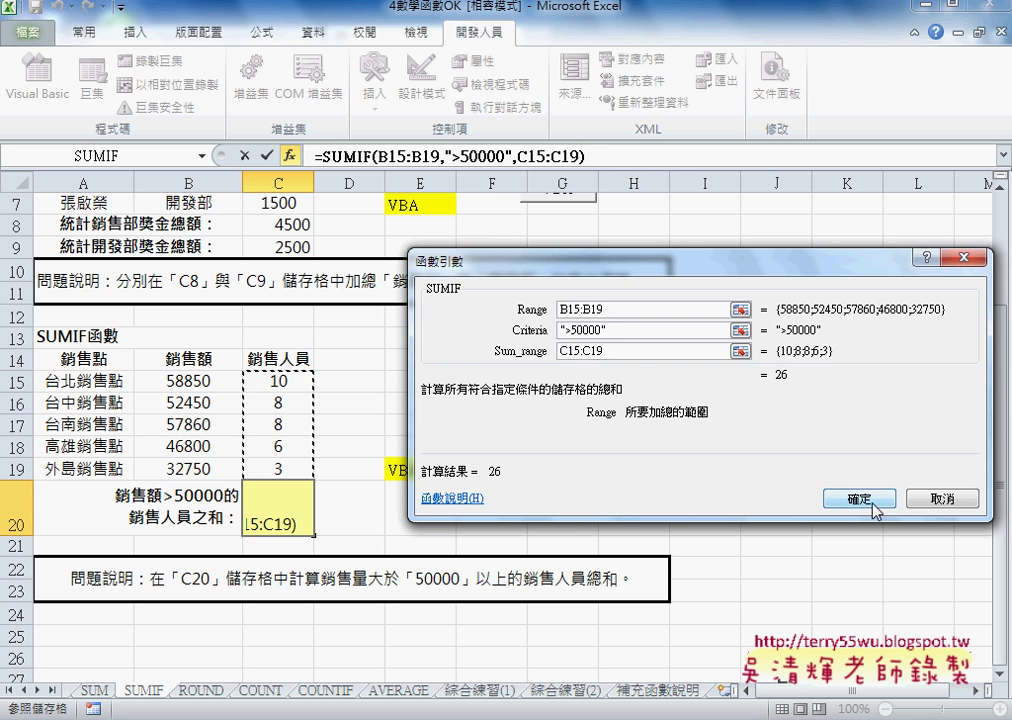
left_click(859, 498)
left_click(424, 516)
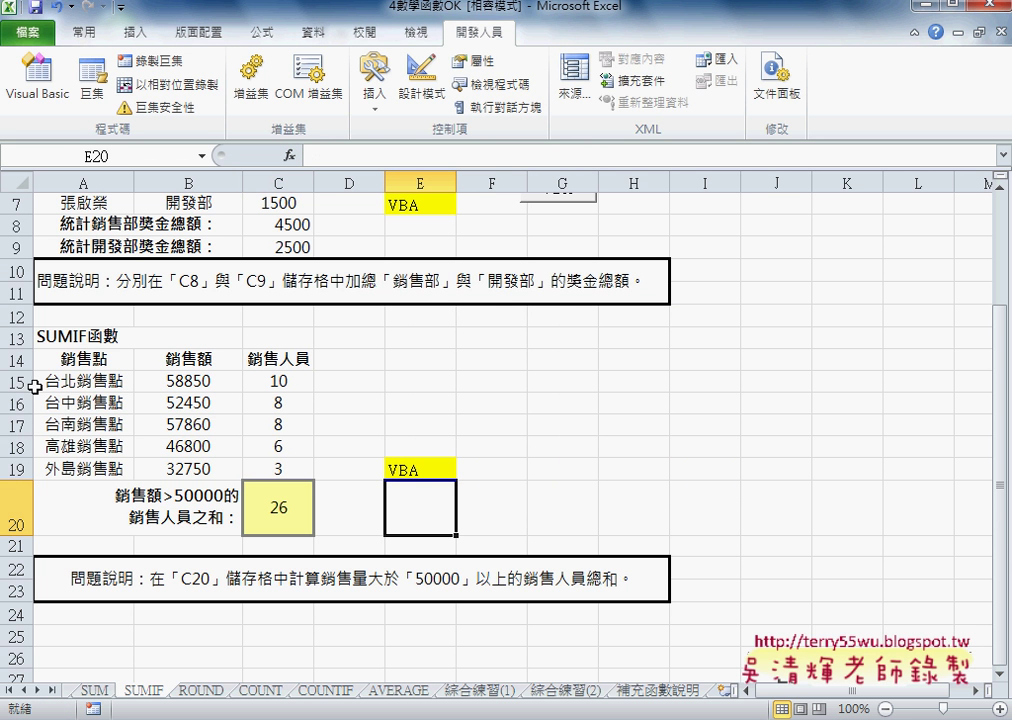
Review the sales rows 15–19, select E20, and open the Visual Basic editor
left_click_drag(20, 381, 22, 462)
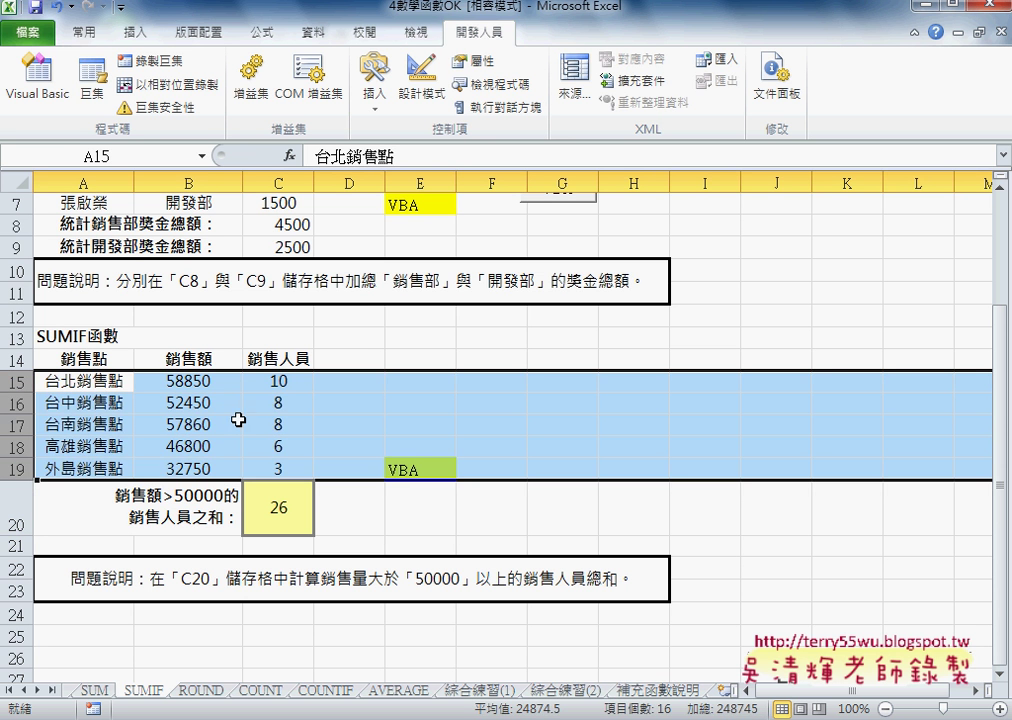
left_click(198, 382)
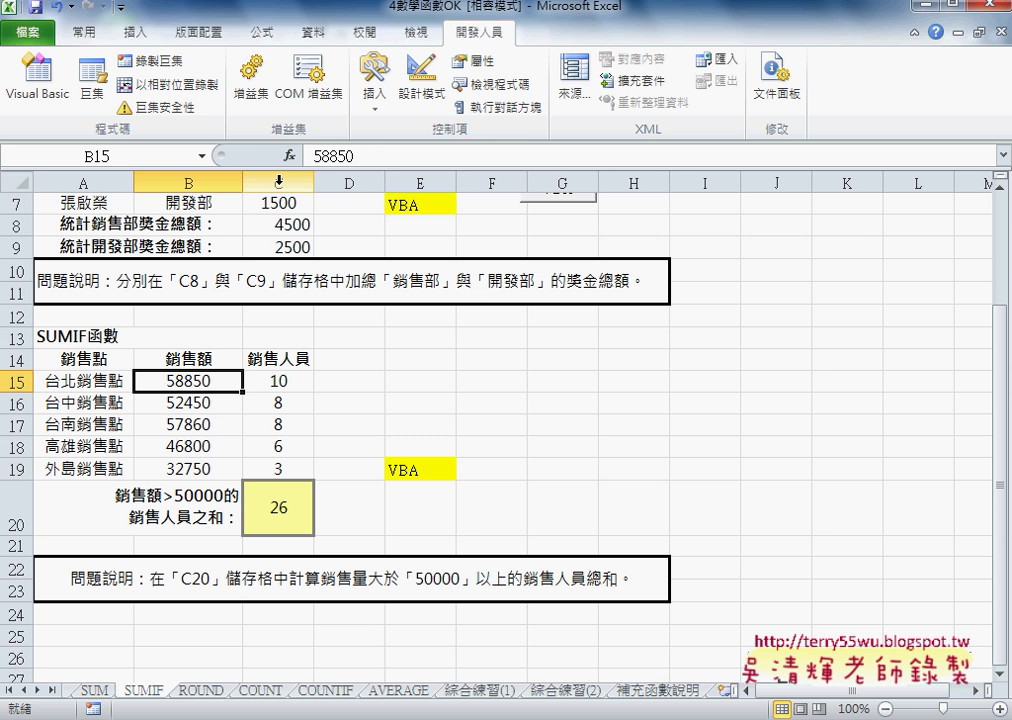
left_click(402, 497)
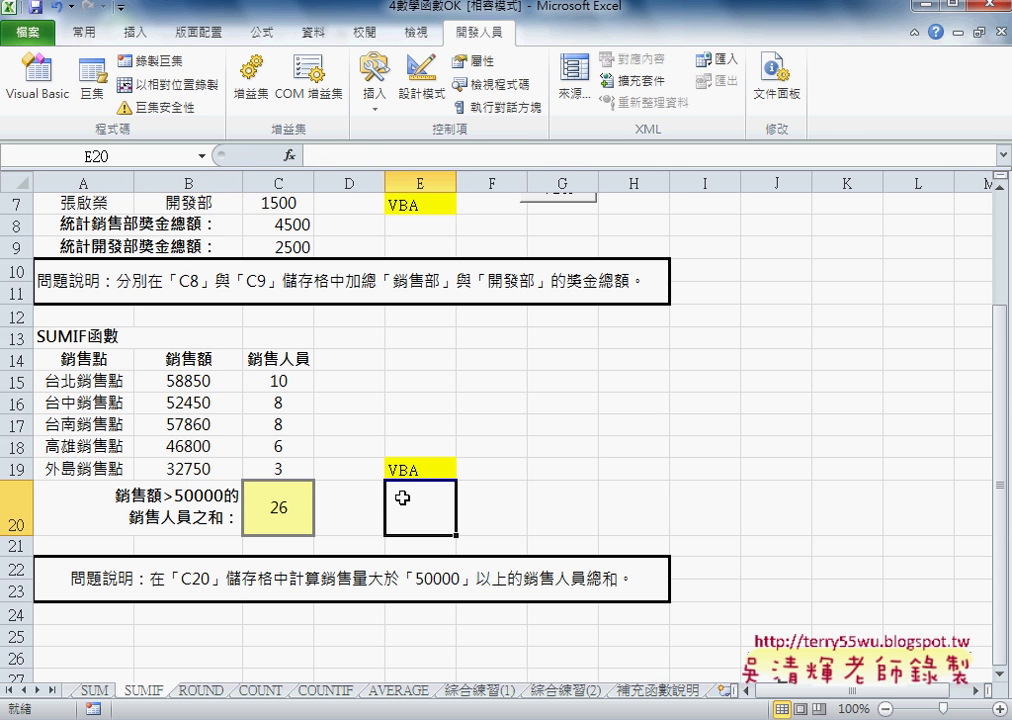
left_click(42, 85)
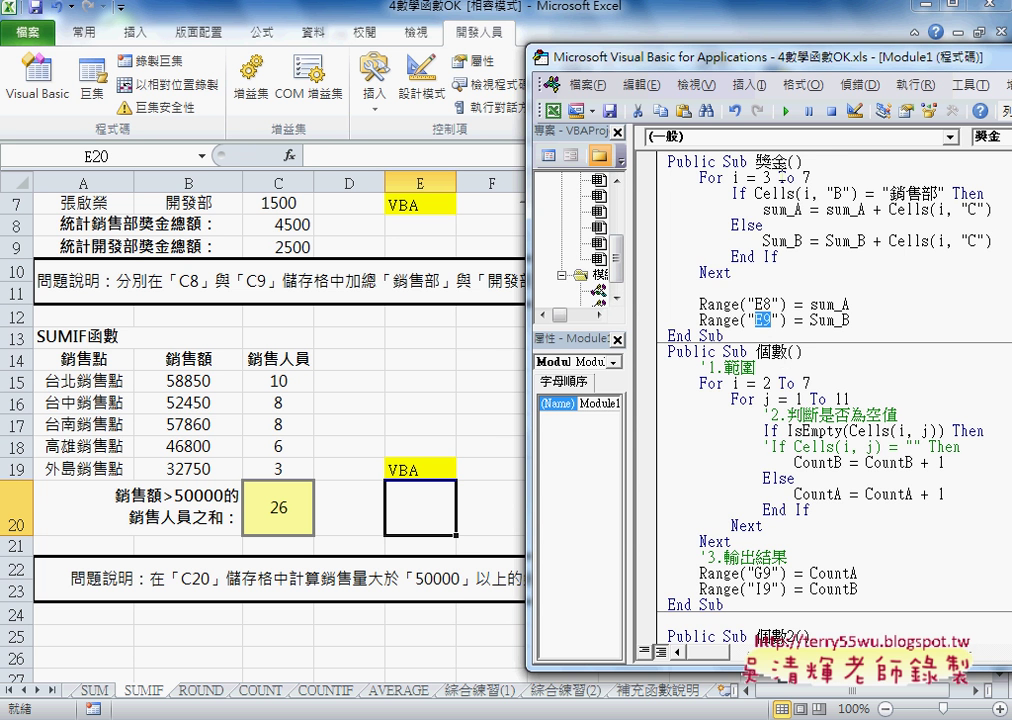
Scroll through Module1's code to inspect the 銷售金額 macro
left_click_drag(767, 64, 587, 57)
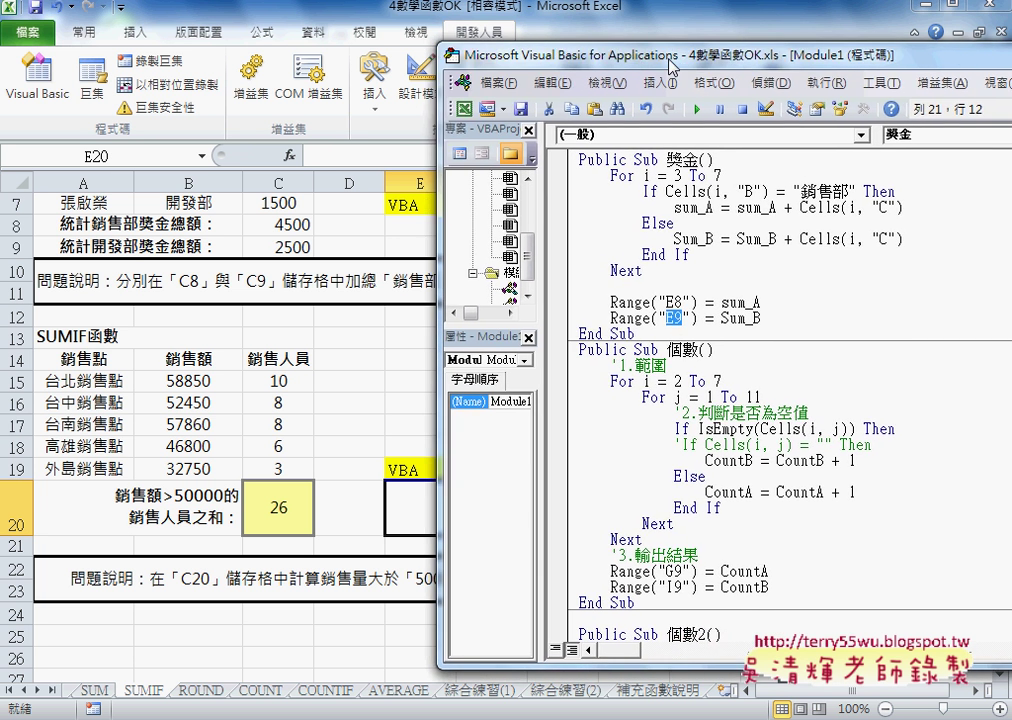
left_click(673, 297)
scroll(666, 393, "up", 1)
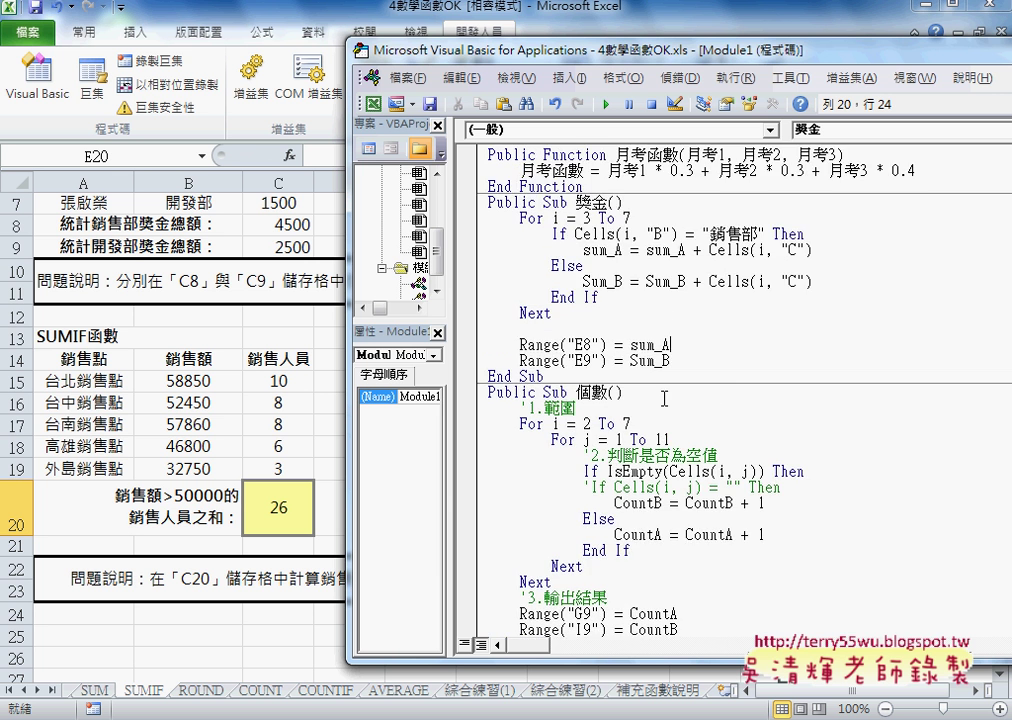
scroll(666, 393, "up", 3)
scroll(664, 393, "down", 2)
scroll(661, 393, "down", 6)
scroll(661, 393, "down", 3)
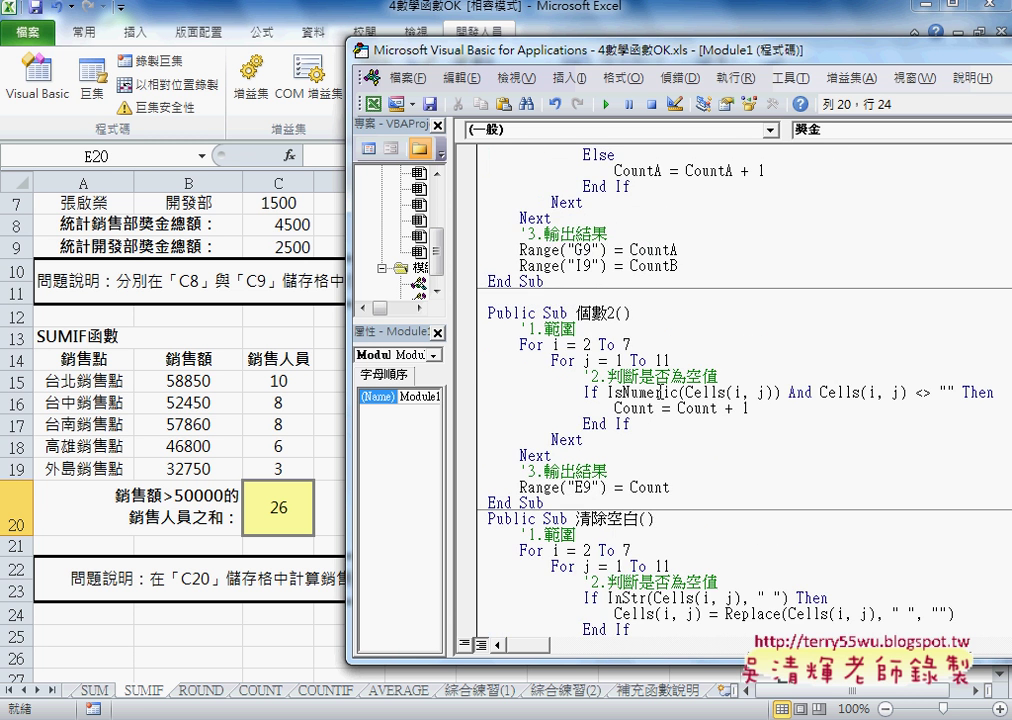
scroll(661, 393, "down", 3)
scroll(661, 393, "down", 2)
scroll(660, 390, "down", 2)
scroll(660, 390, "down", 2)
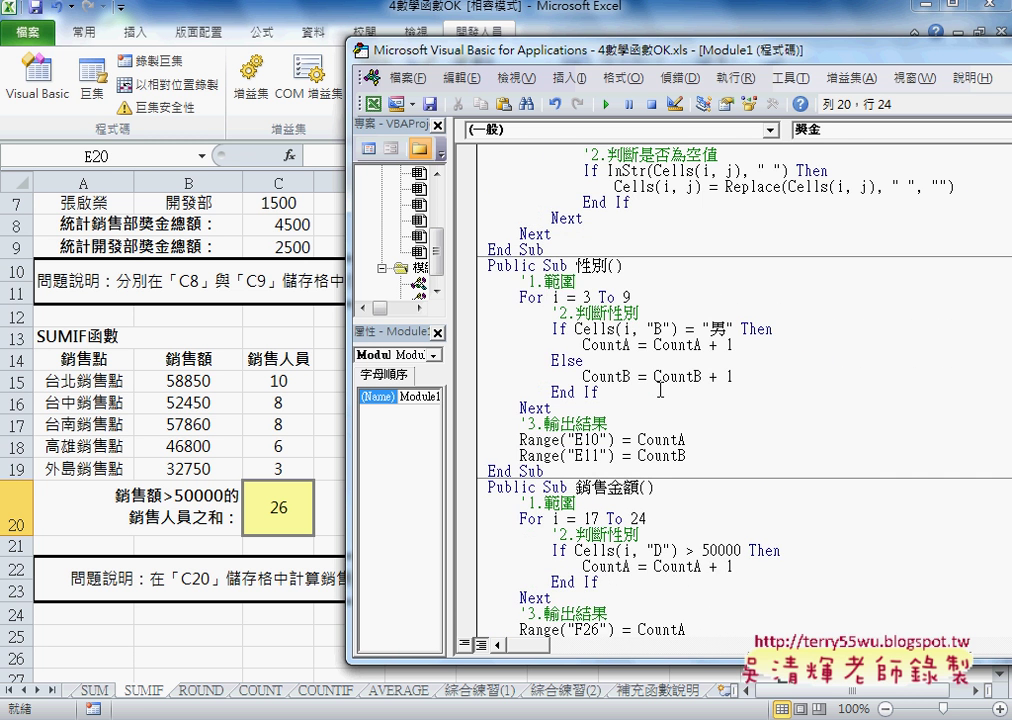
left_click(650, 487)
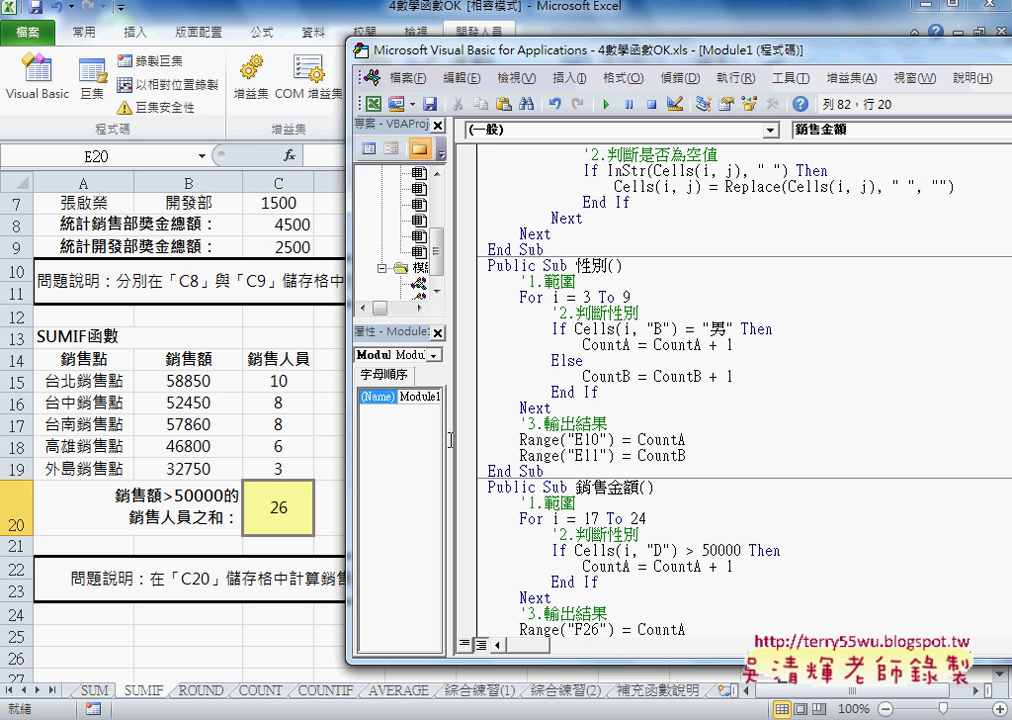
scroll(596, 467, "down", 1)
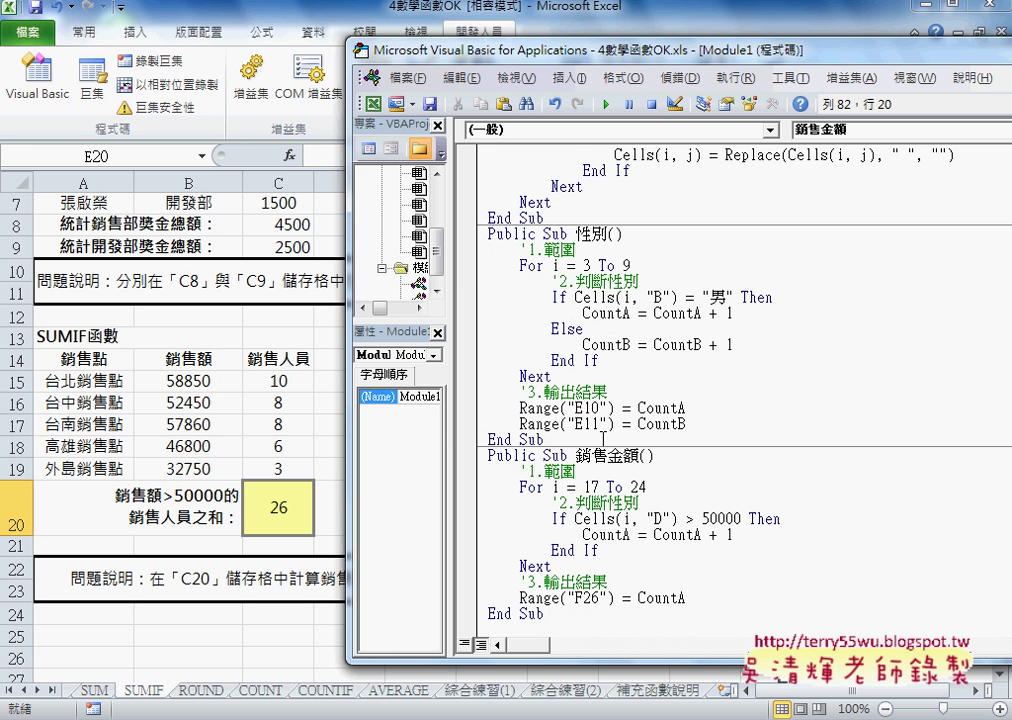
scroll(607, 430, "up", 3)
scroll(607, 430, "up", 6)
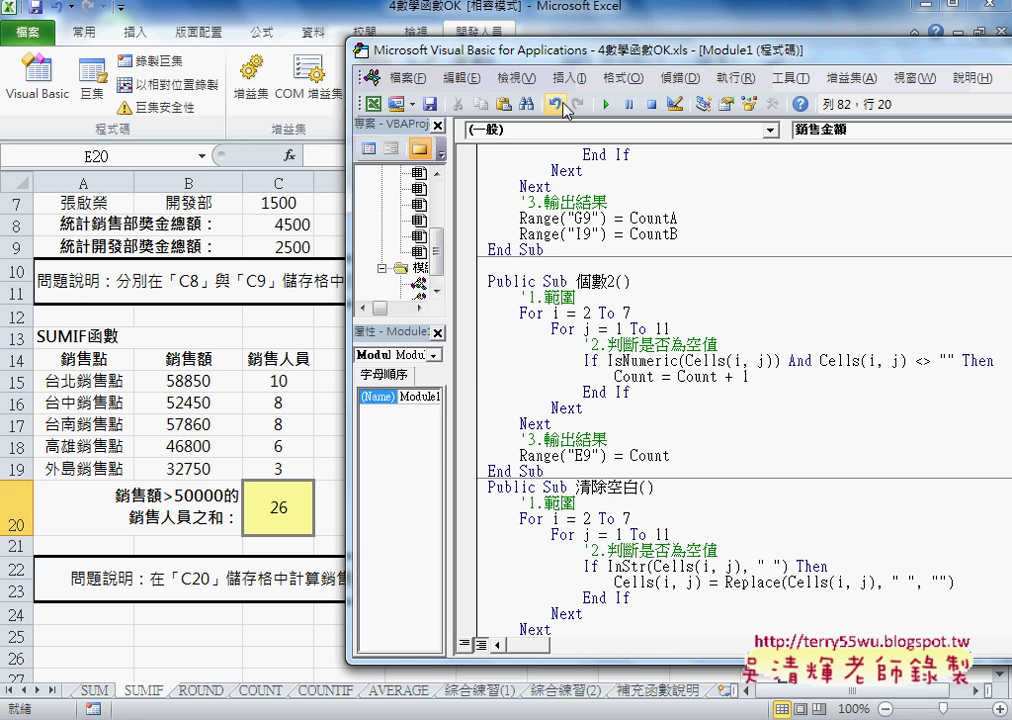
Shift the editor right to reveal column E and select the whole 獎金 Sub
left_click_drag(466, 45, 758, 55)
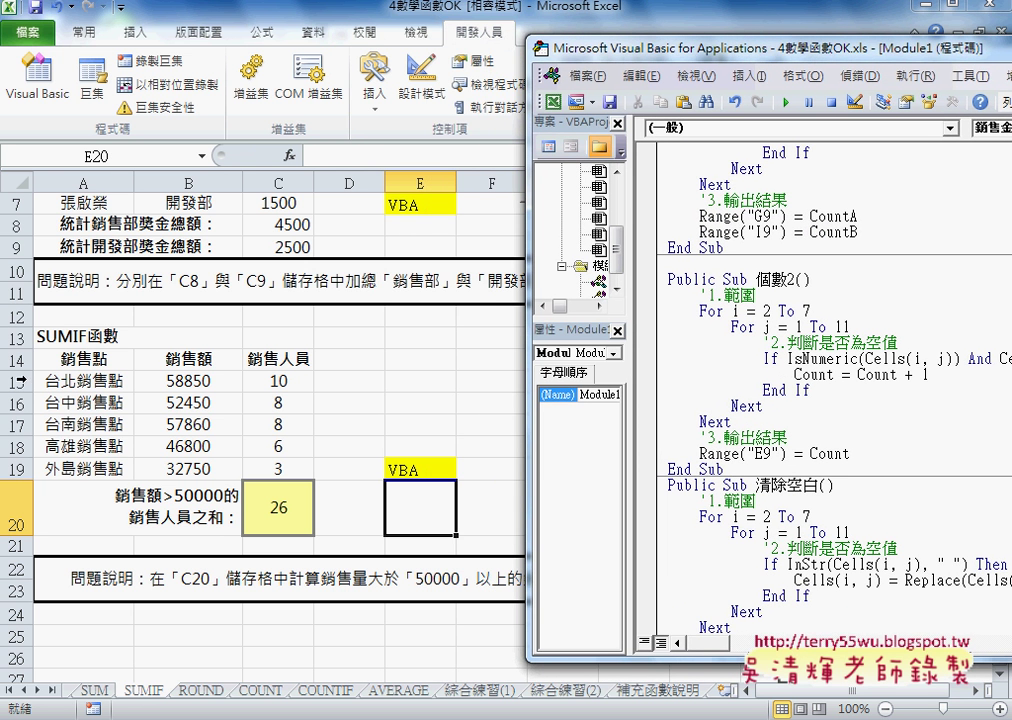
scroll(538, 321, "up", 2)
scroll(592, 316, "up", 2)
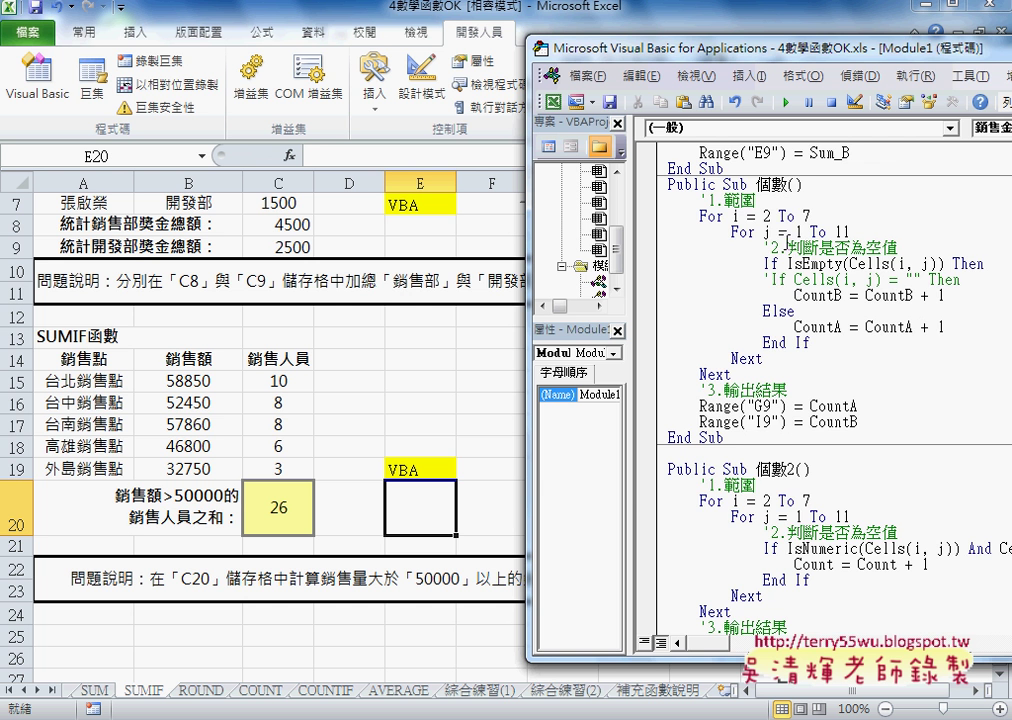
scroll(798, 320, "up", 5)
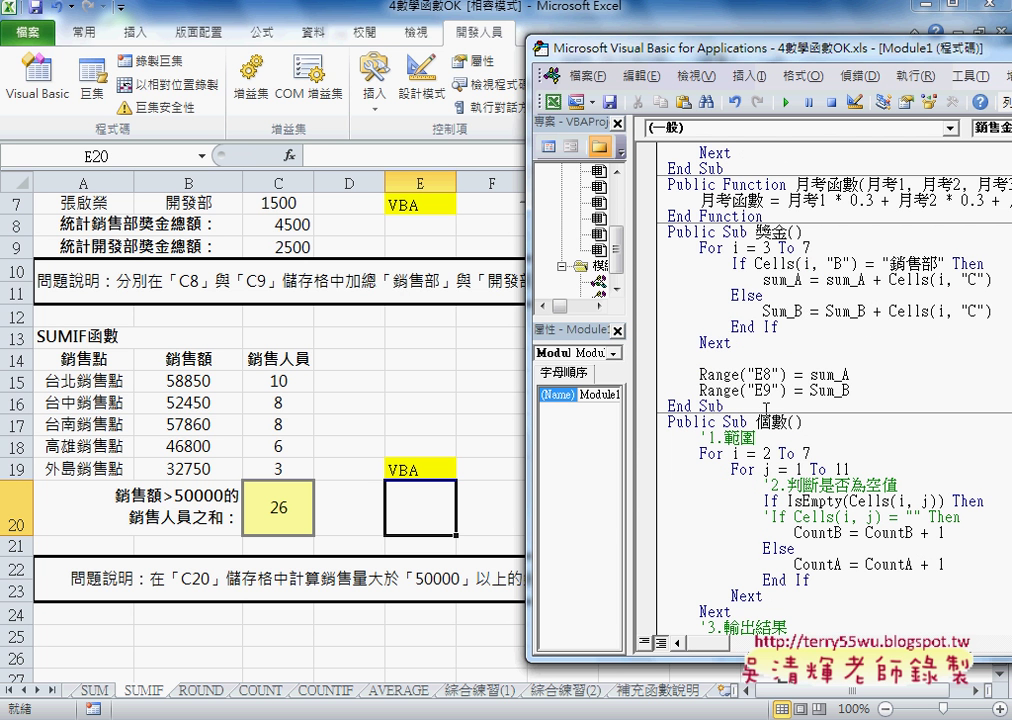
left_click_drag(650, 404, 652, 240)
key("ctrl+c")
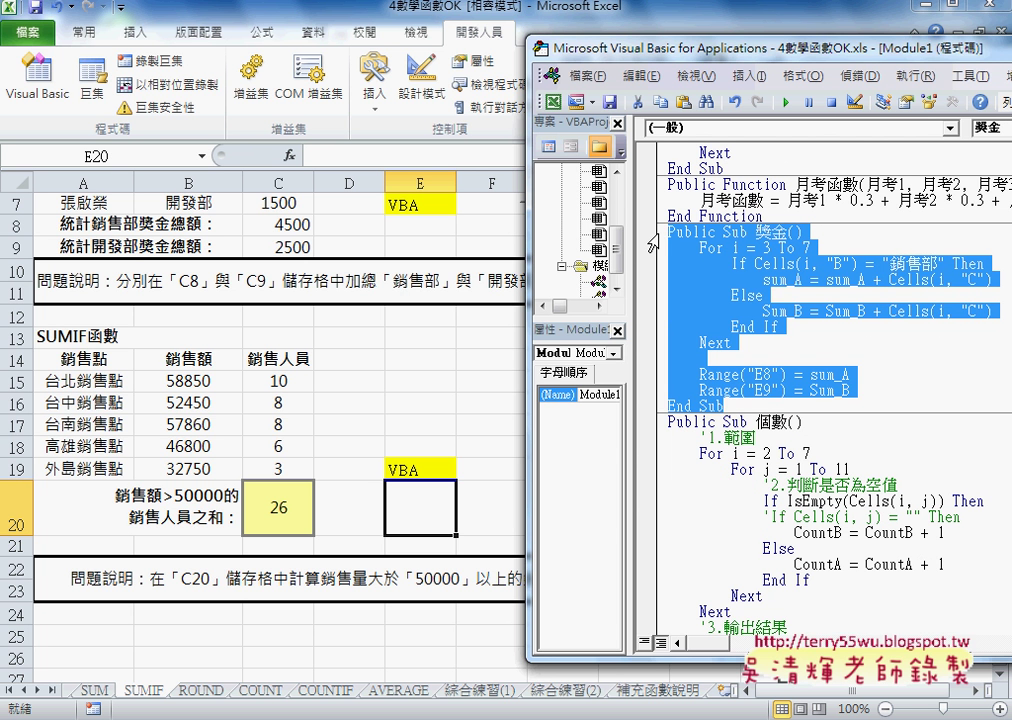
Paste a copy of the 獎金 macro below it and rename it 獎金2
left_click(745, 402)
key("Return")
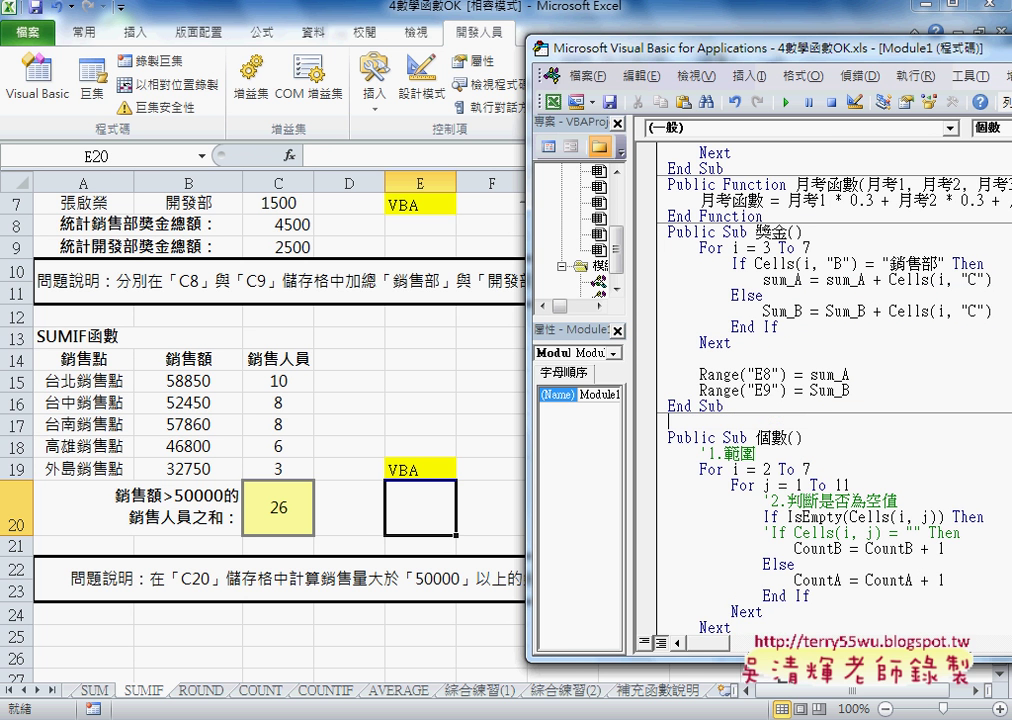
key("ctrl+v")
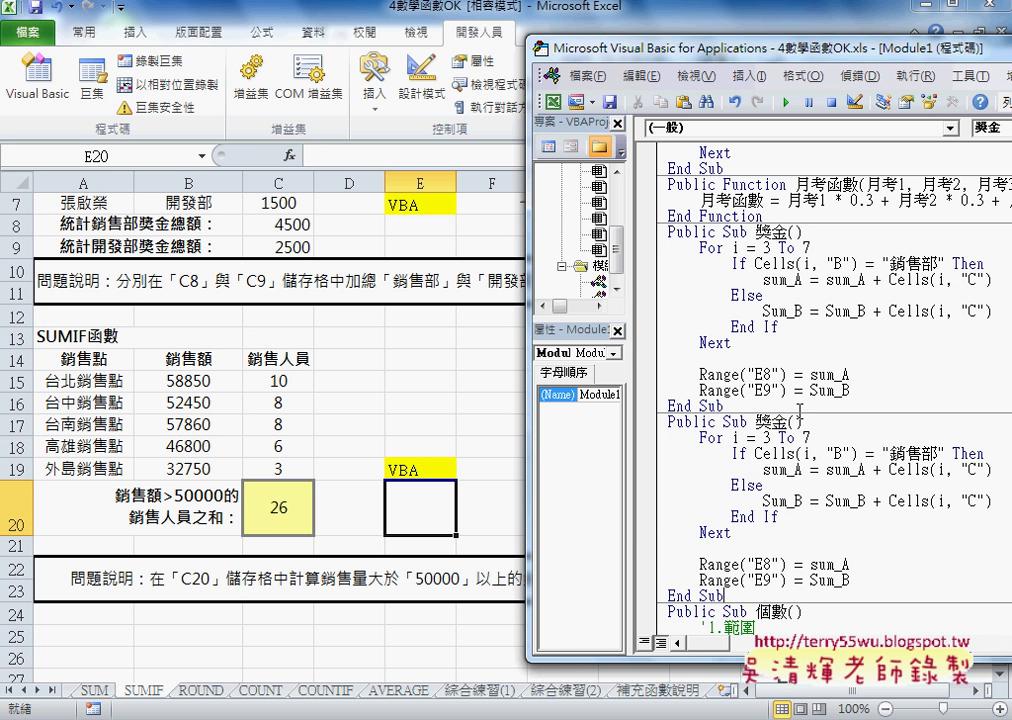
left_click(790, 421)
type("2")
Make the 獎金2 loop run from row 15 to 19 with the condition >50000
double_click(768, 437)
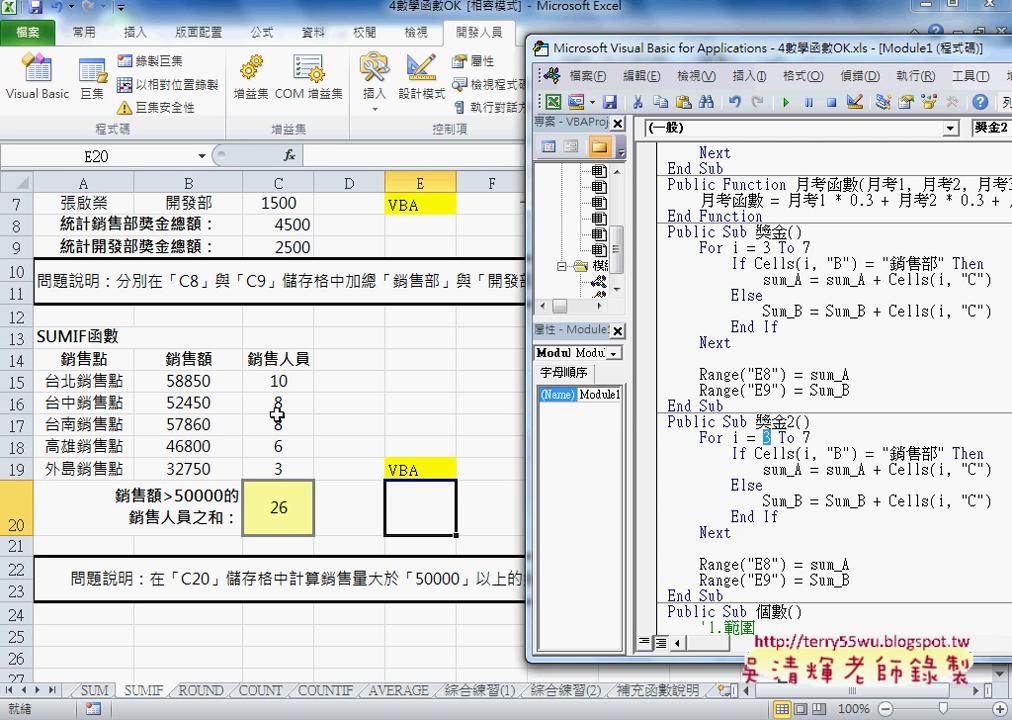
type("15")
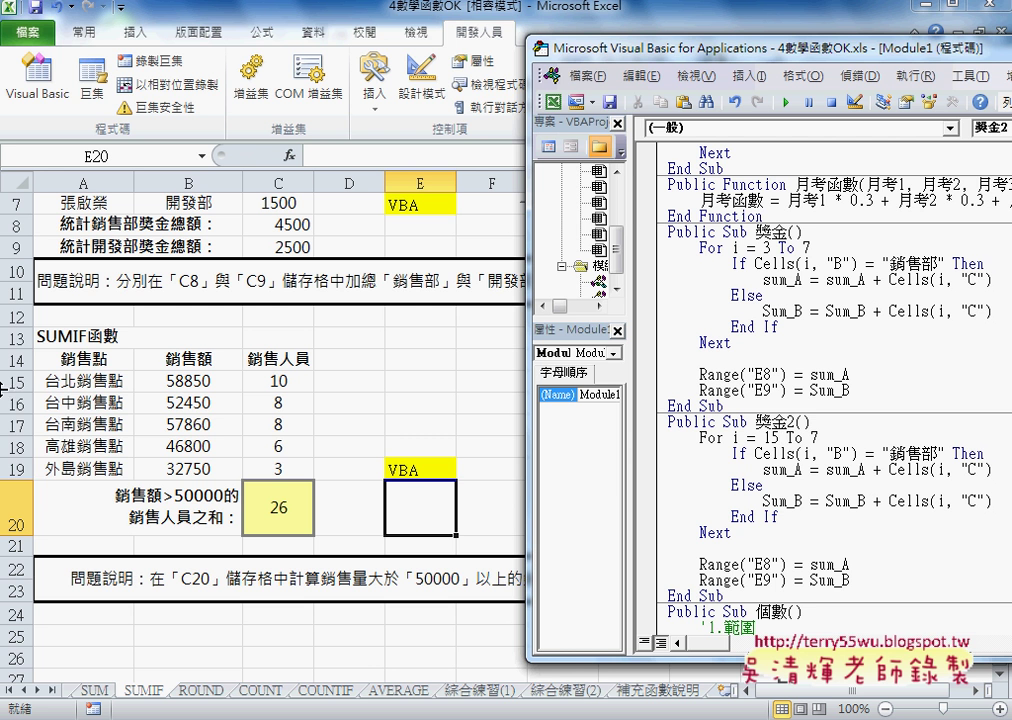
double_click(814, 437)
type("19")
left_click_drag(866, 453, 943, 453)
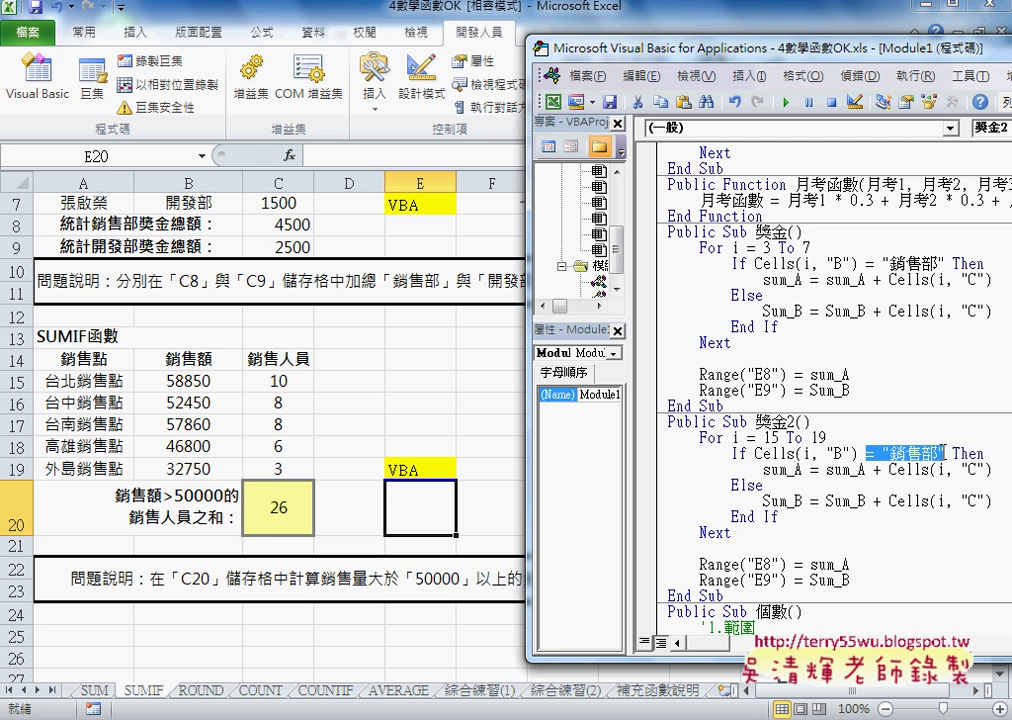
type(">")
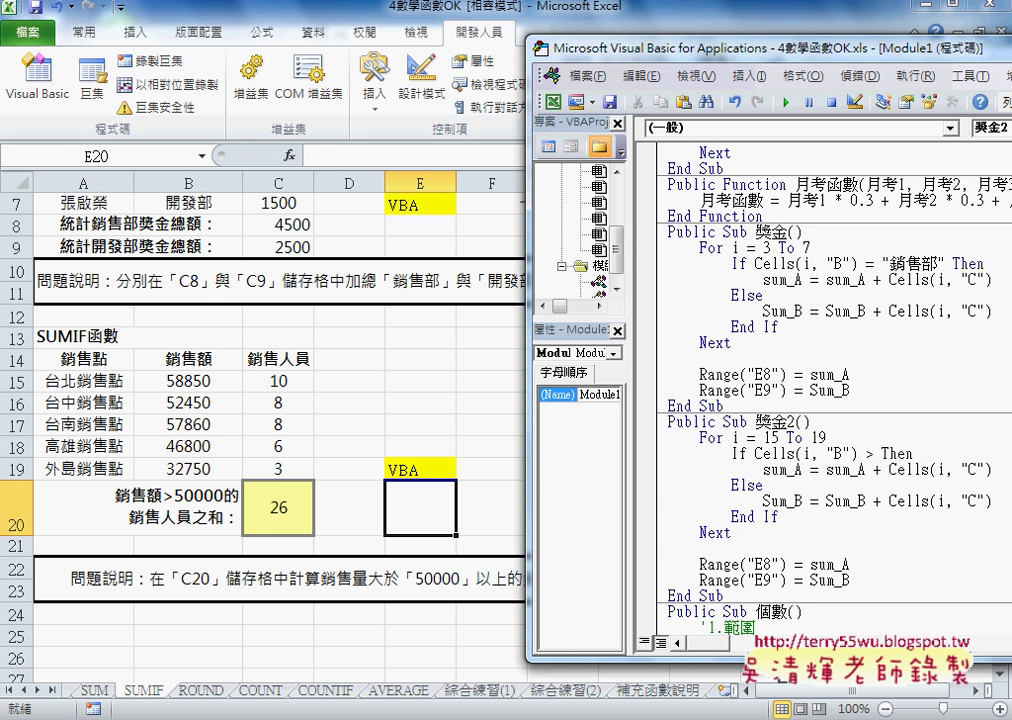
type("50000")
Delete the Else, Sum_B and E9 lines so the total is written to E20
left_click_drag(762, 486, 670, 485)
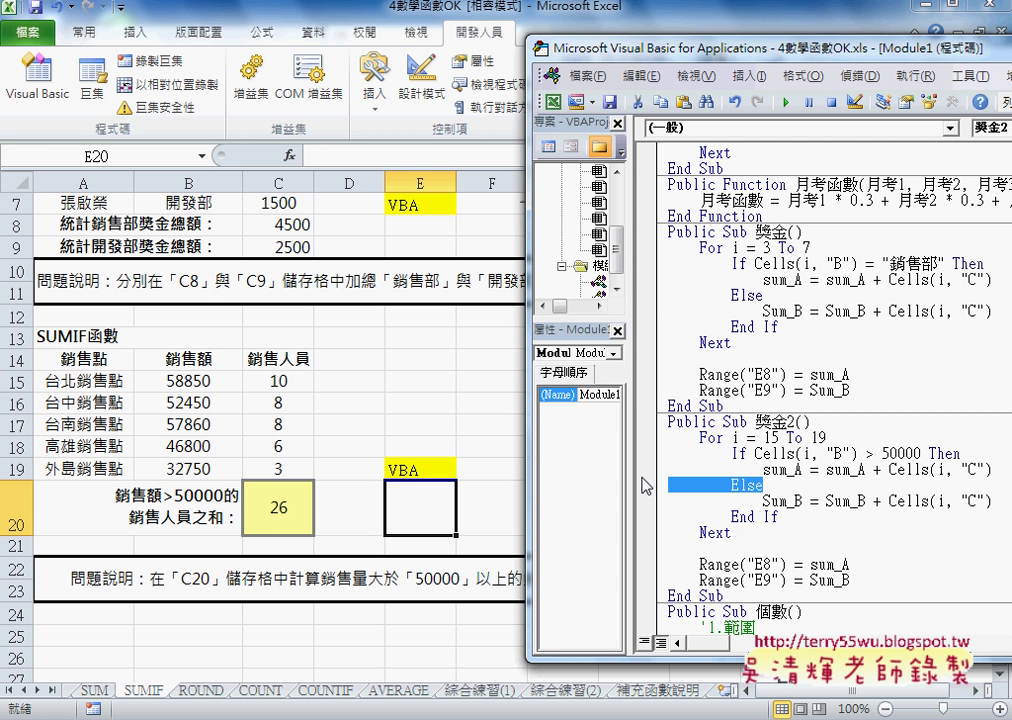
key("Delete")
key("Delete")
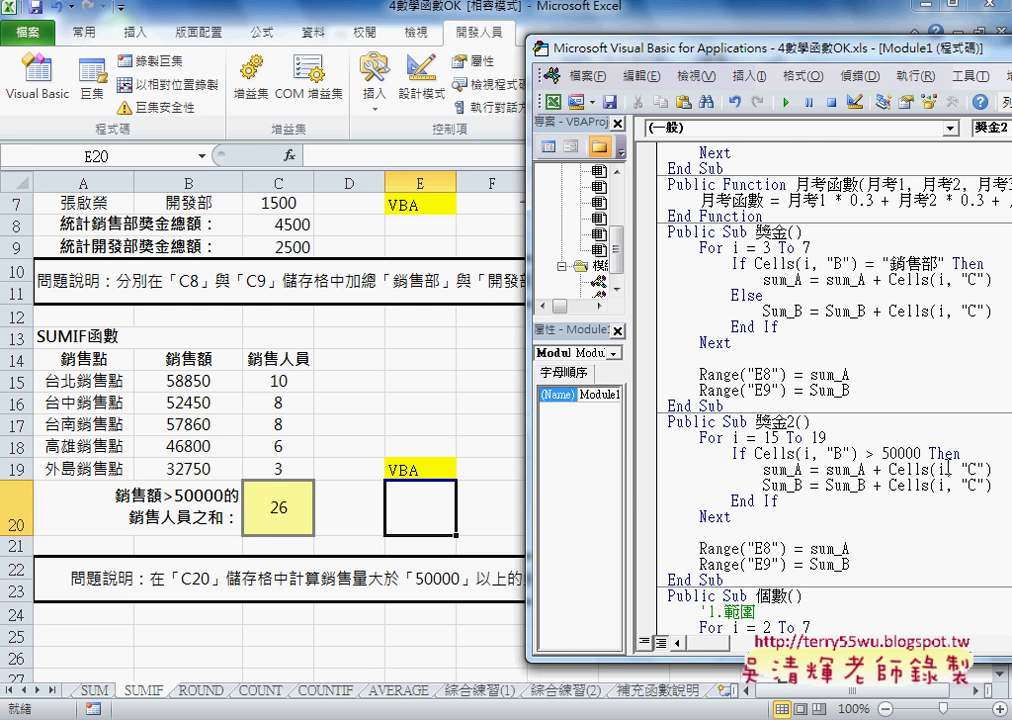
mouse_move(993, 485)
left_mouse_down()
mouse_move(642, 473)
mouse_move(636, 492)
left_mouse_up()
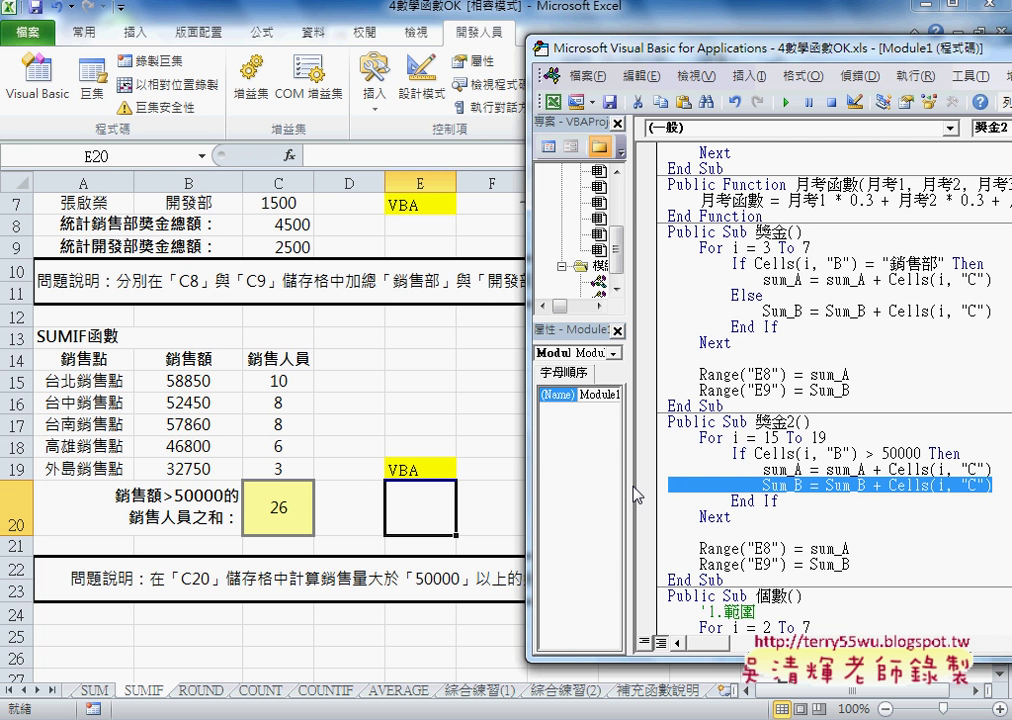
key("Delete")
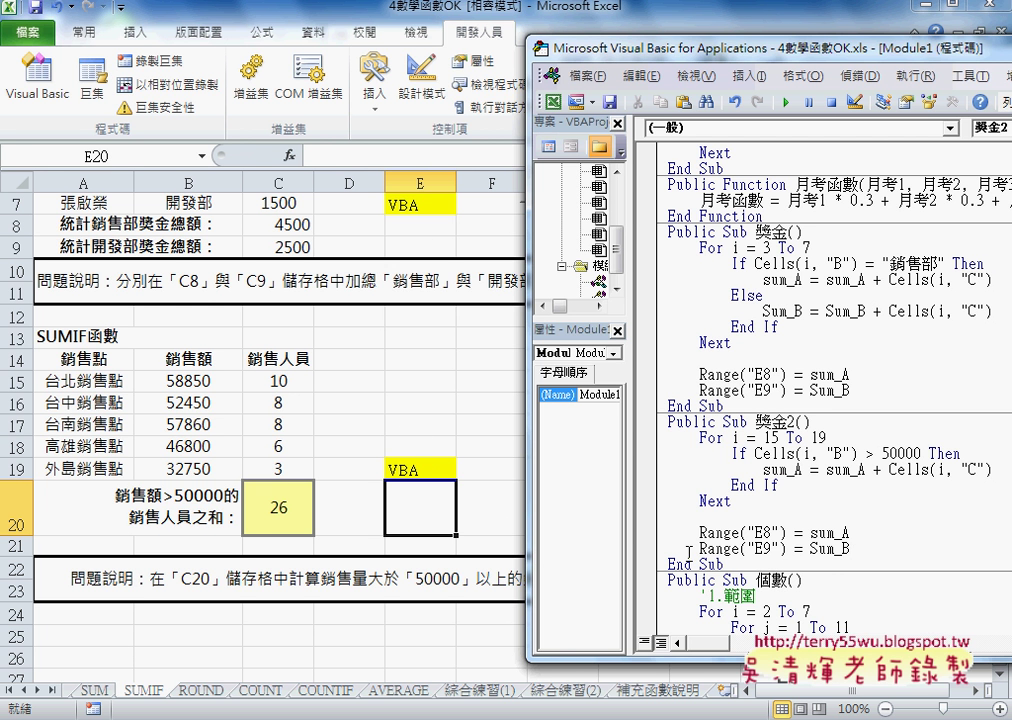
left_click_drag(856, 549, 629, 533)
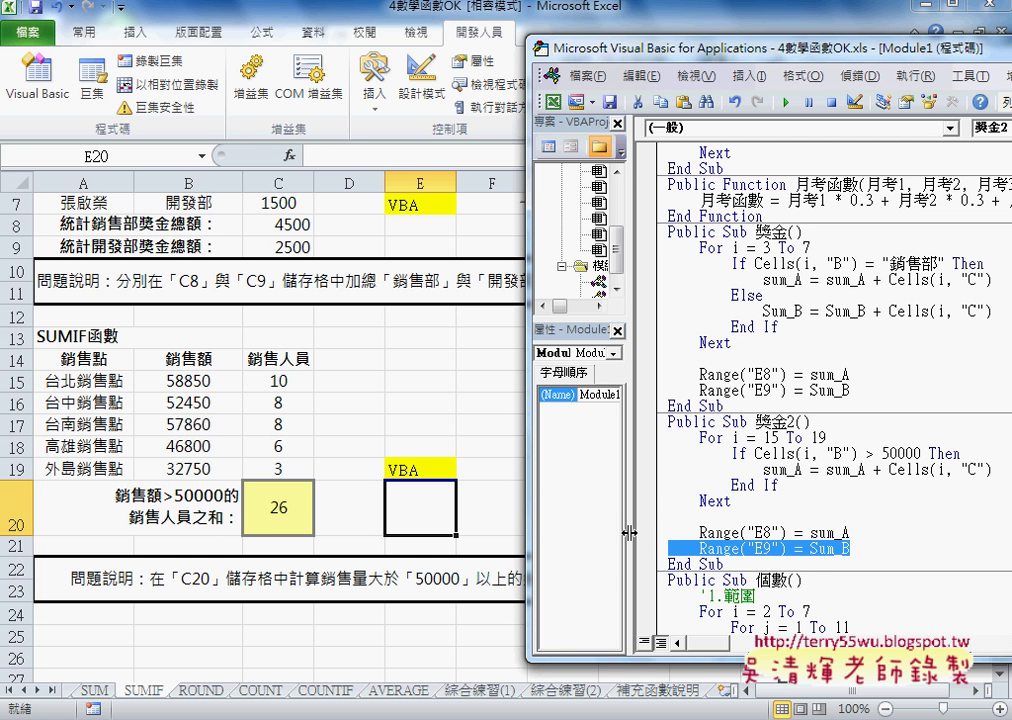
key("Delete")
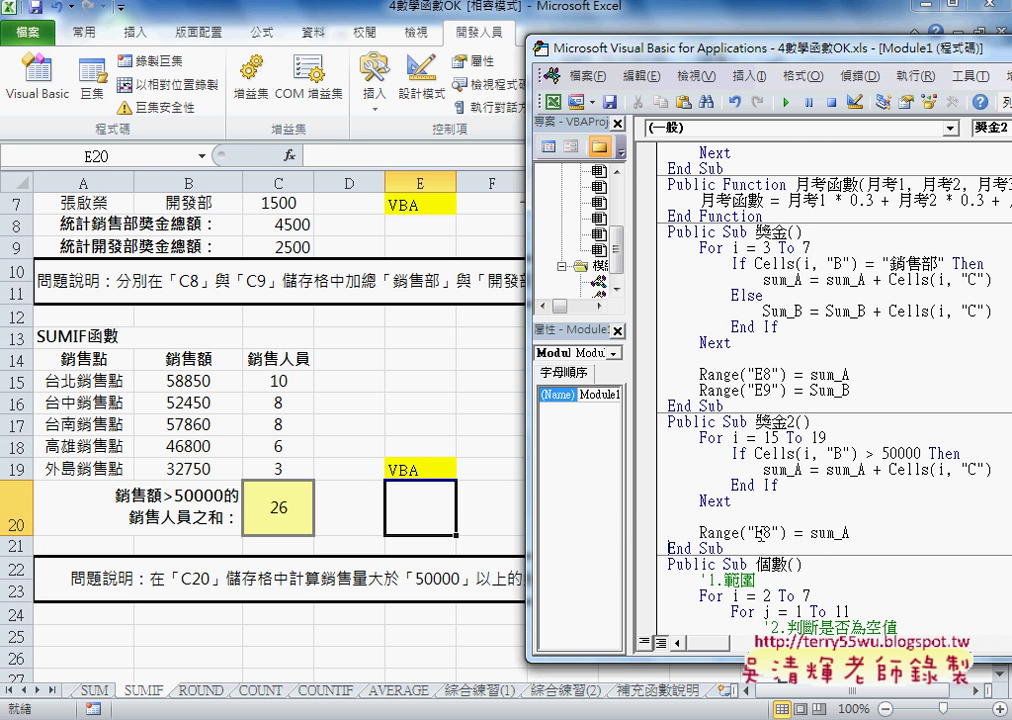
left_click_drag(764, 533, 771, 533)
type("20")
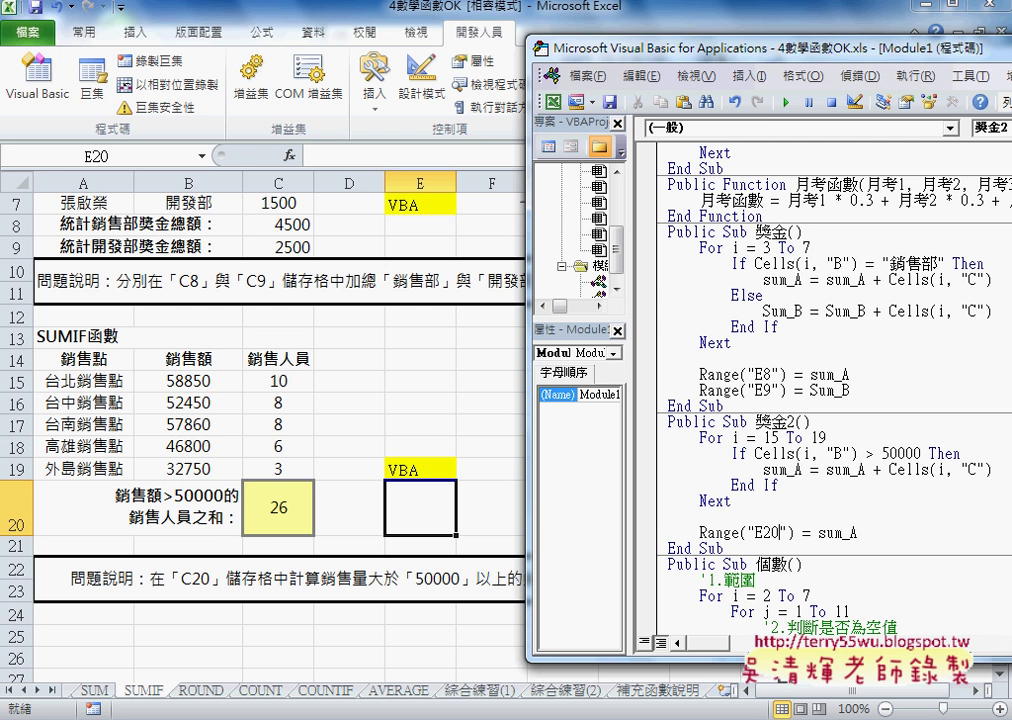
key("Up")
key("Up")
key("Up")
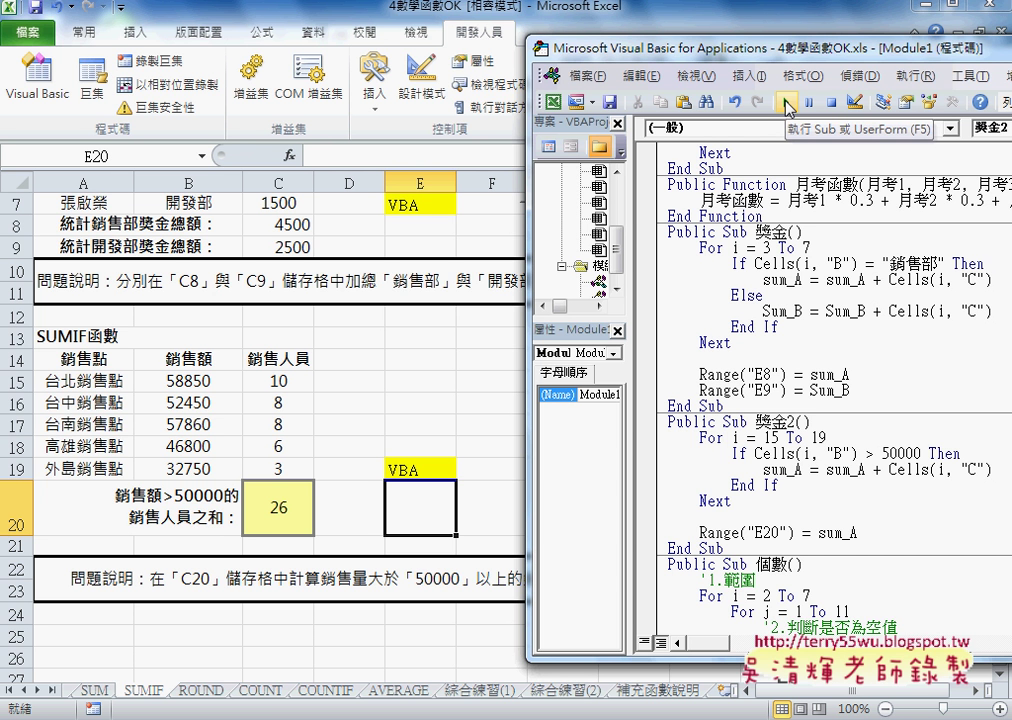
Step through 獎金2 with F8, then continue to completion so E20 shows 26
key("F8")
key("F8")
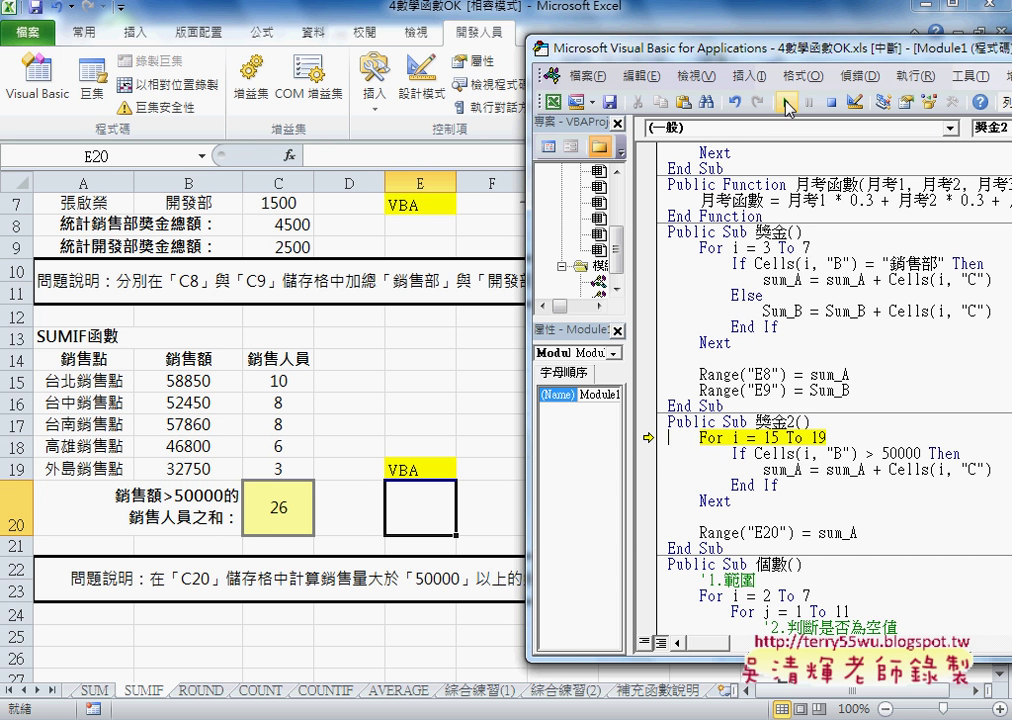
key("F8")
key("F8")
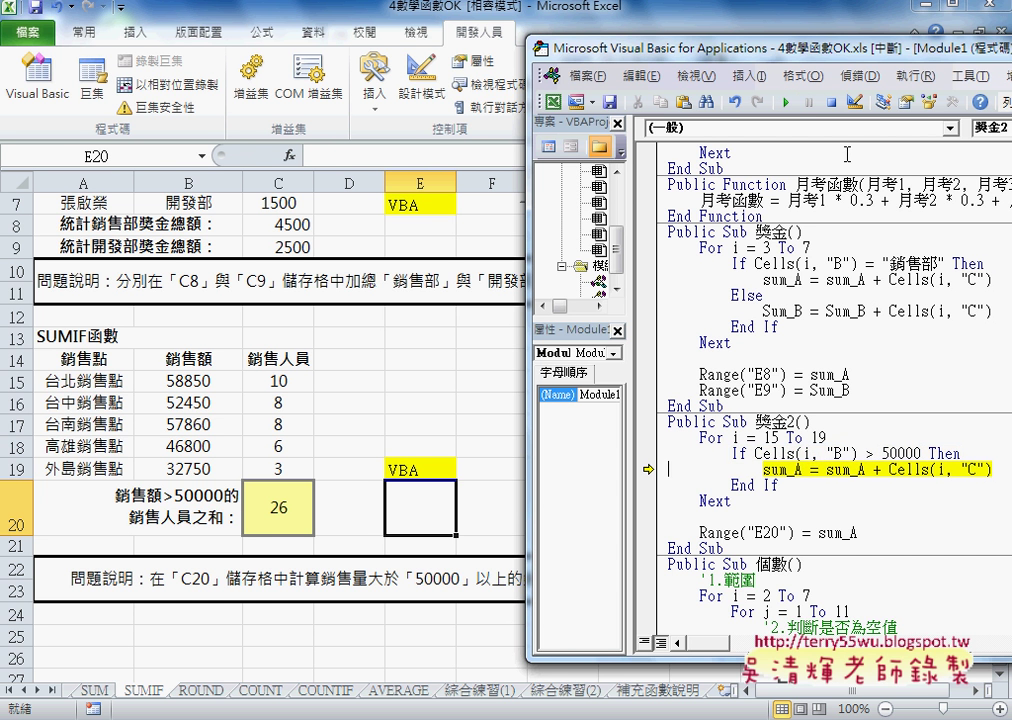
mouse_move(777, 452)
key("F8")
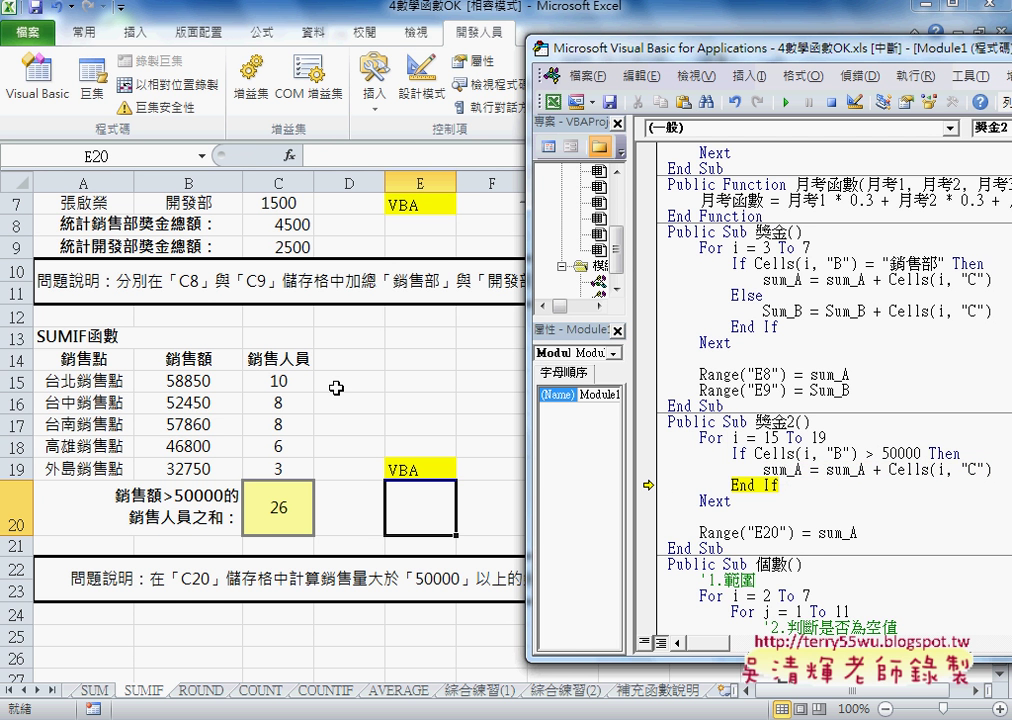
key("F8")
key("F8")
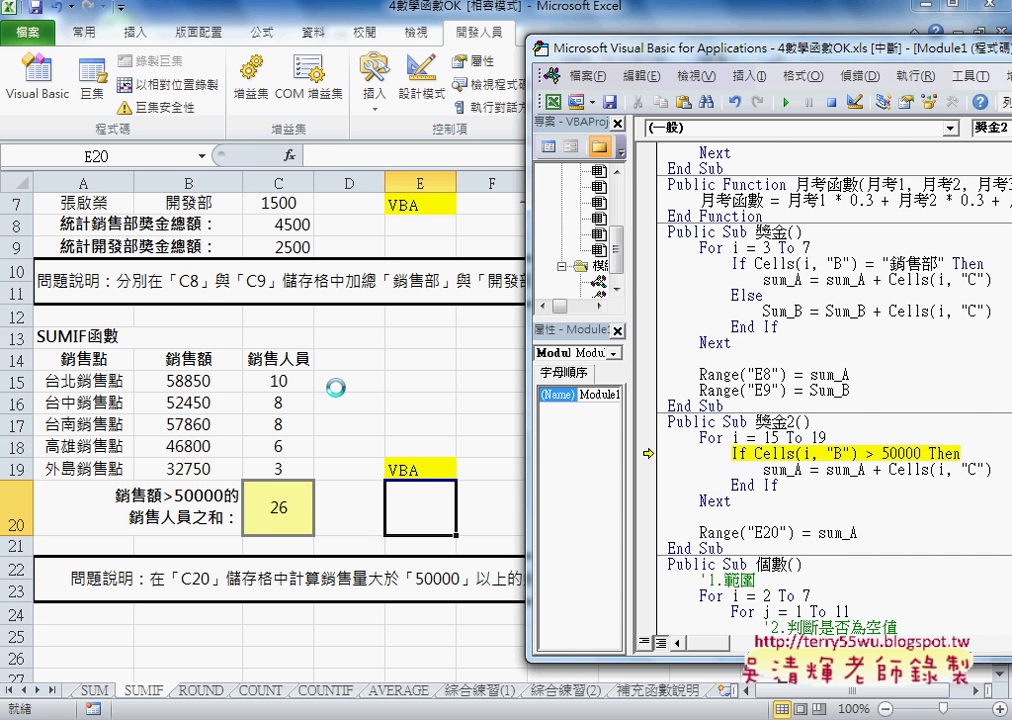
key("F8")
key("F8")
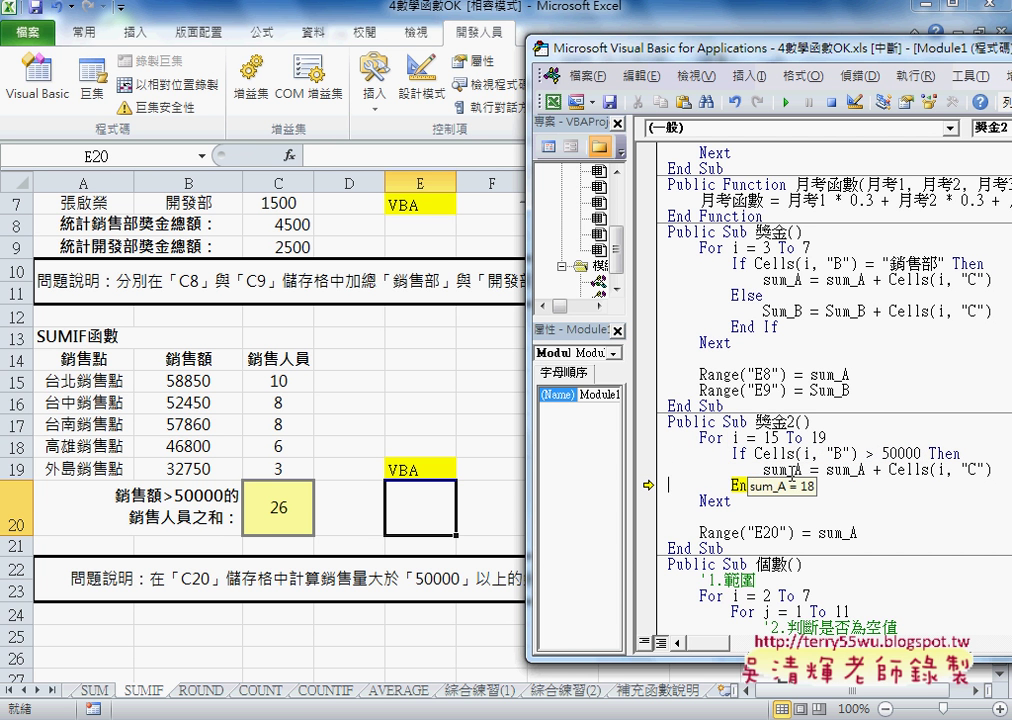
key("F8")
key("F8")
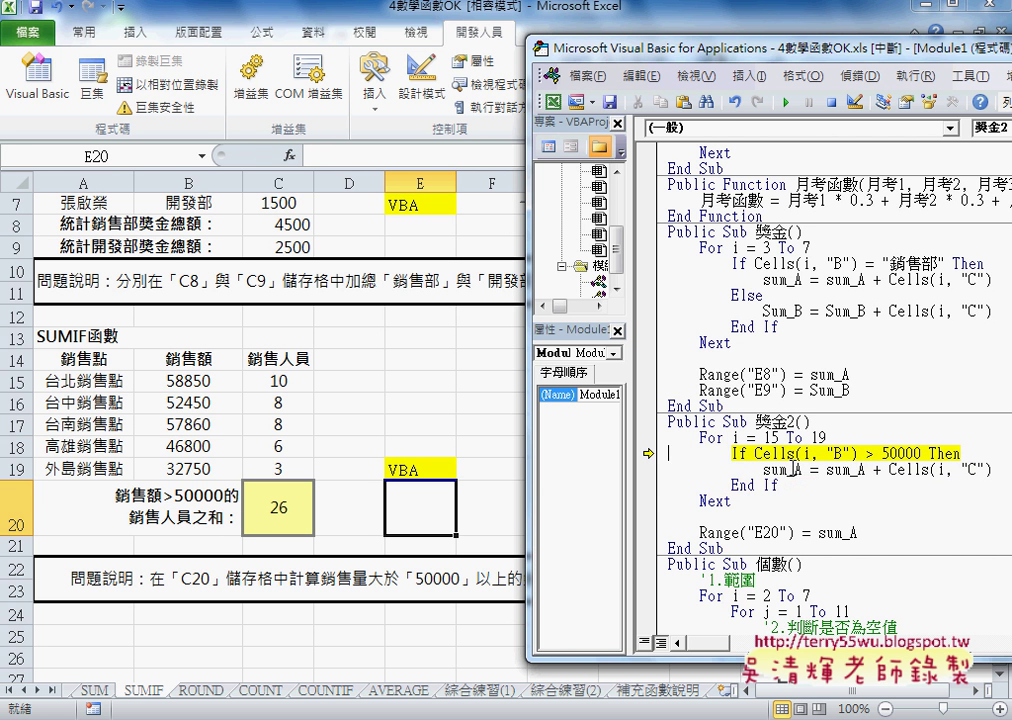
left_click(783, 104)
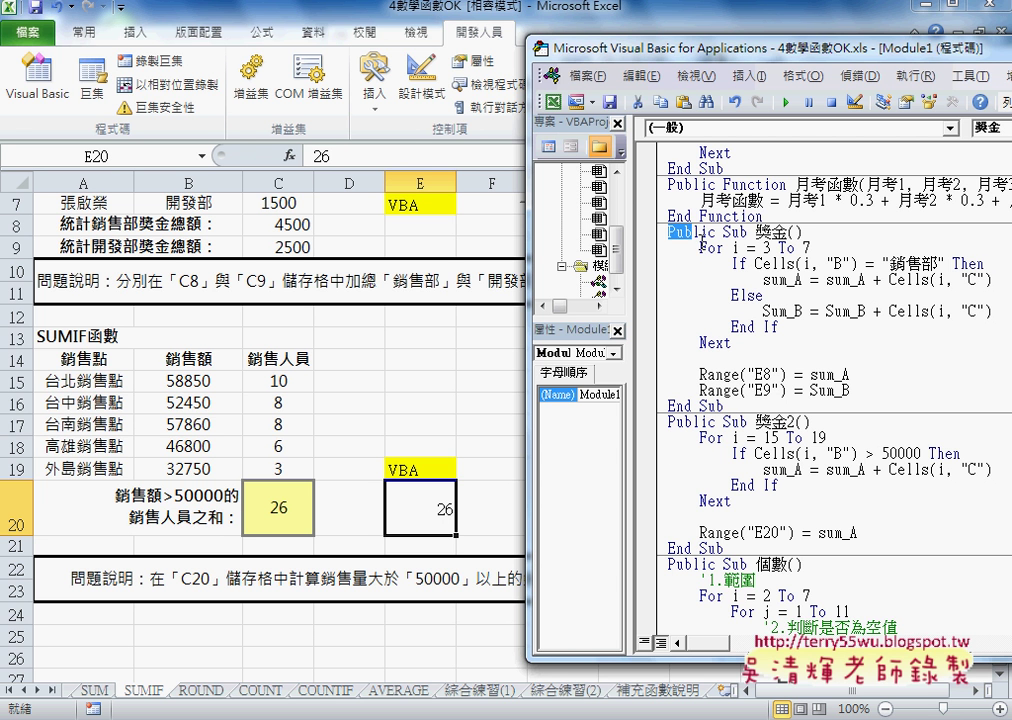
mouse_move(668, 232)
left_mouse_down()
mouse_move(740, 375)
mouse_move(741, 406)
left_mouse_up()
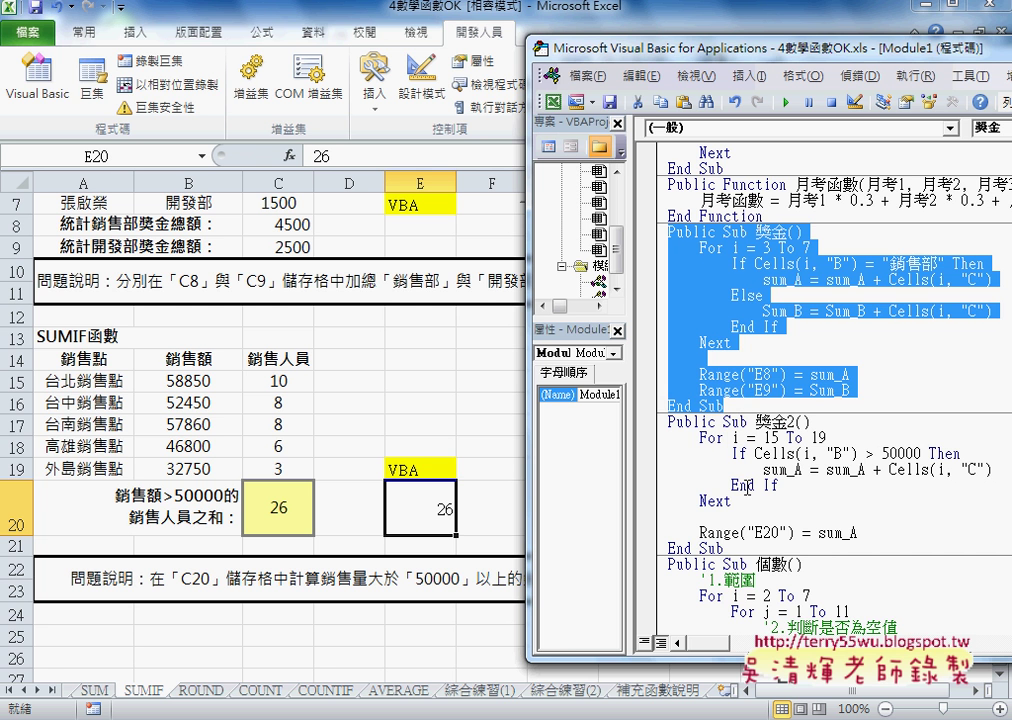
left_click(784, 302)
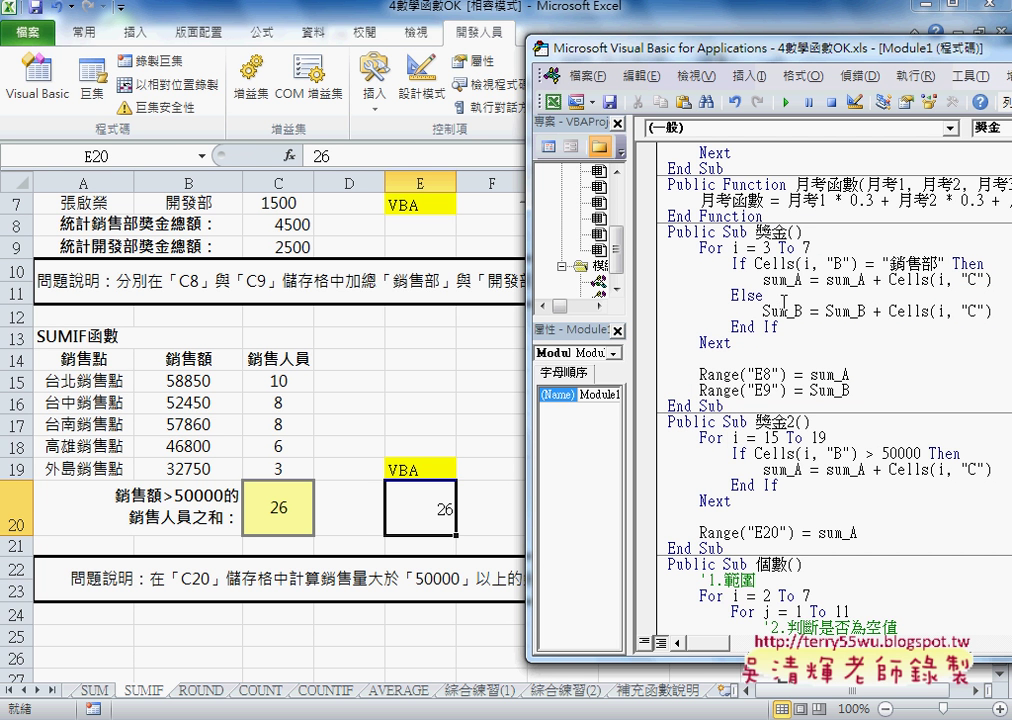